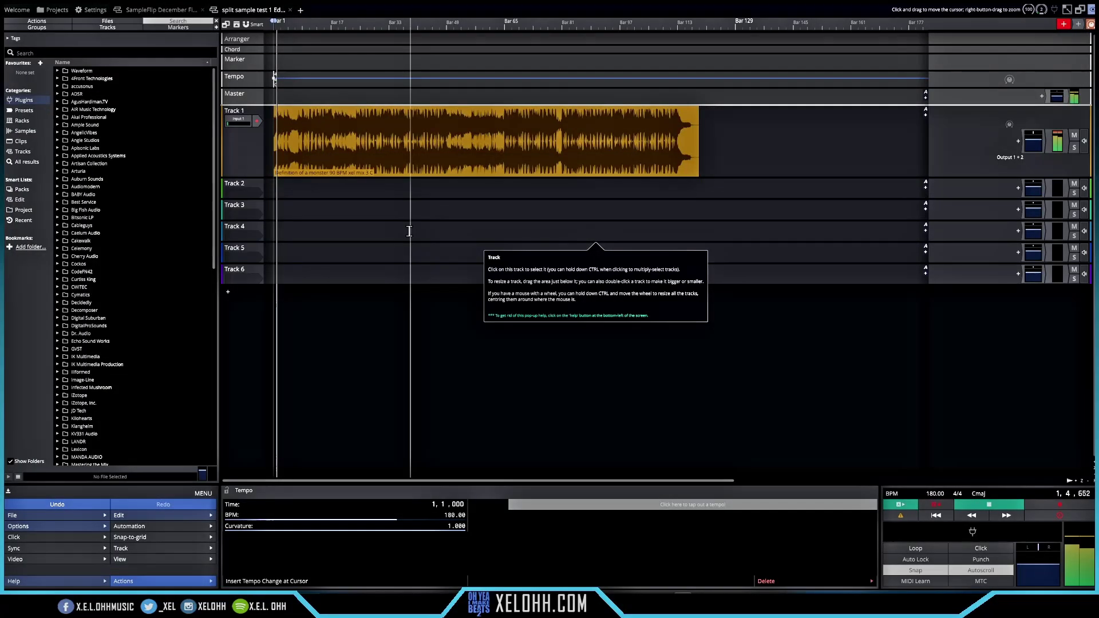
- Stop playback and separate the Track 1 audio clip using the Four Stems (drums, vocals, bass, other) type
left_click_drag(409, 231, 448, 330)
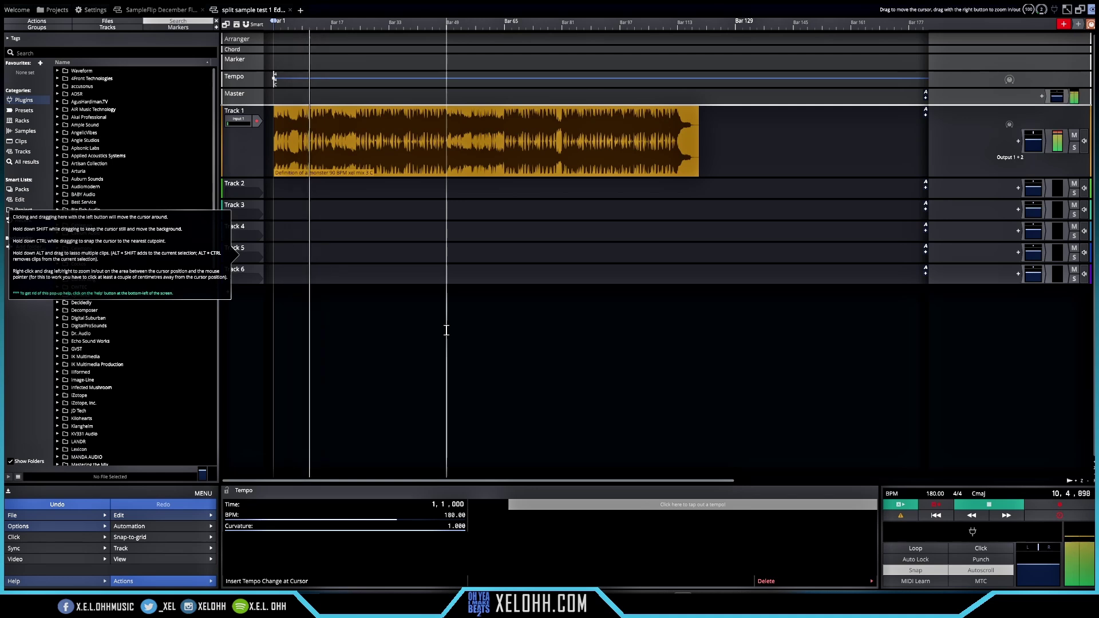
key("space")
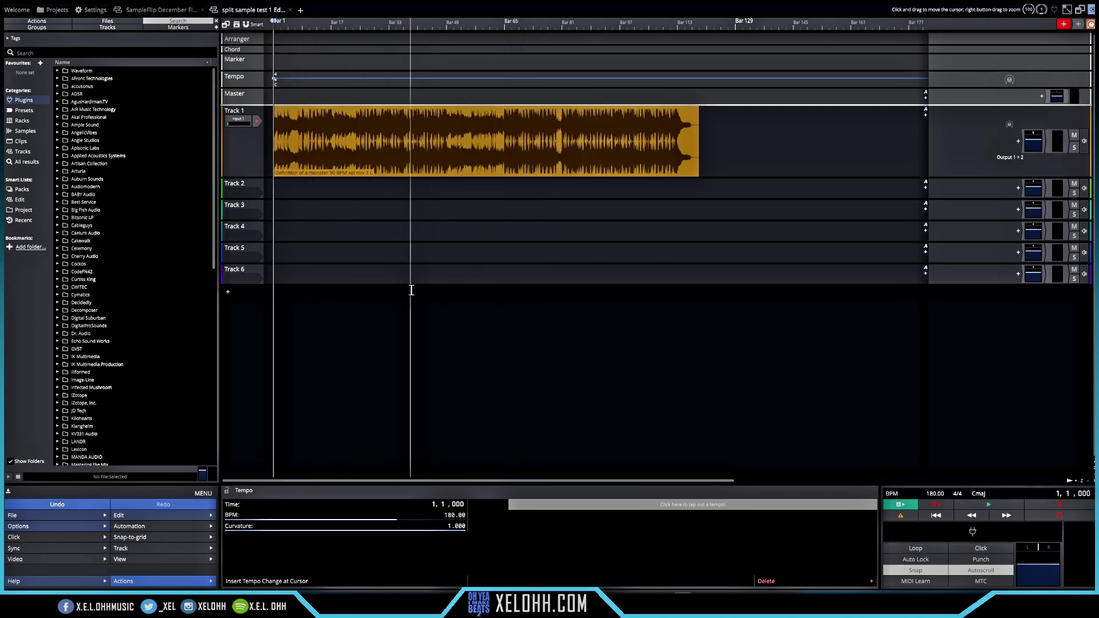
right_click(373, 109)
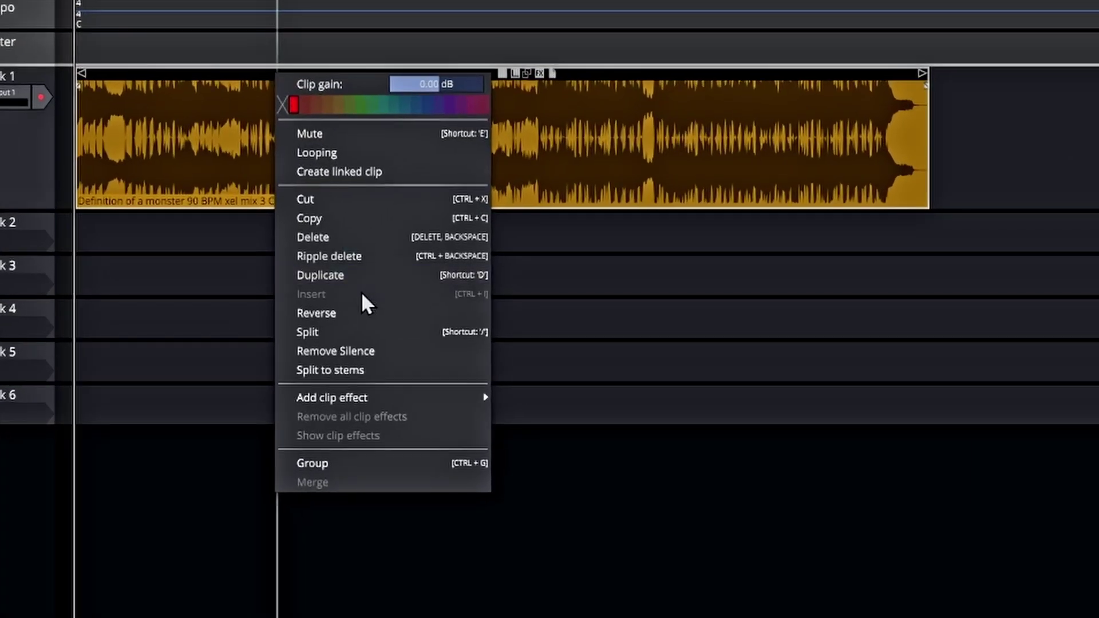
left_click(352, 371)
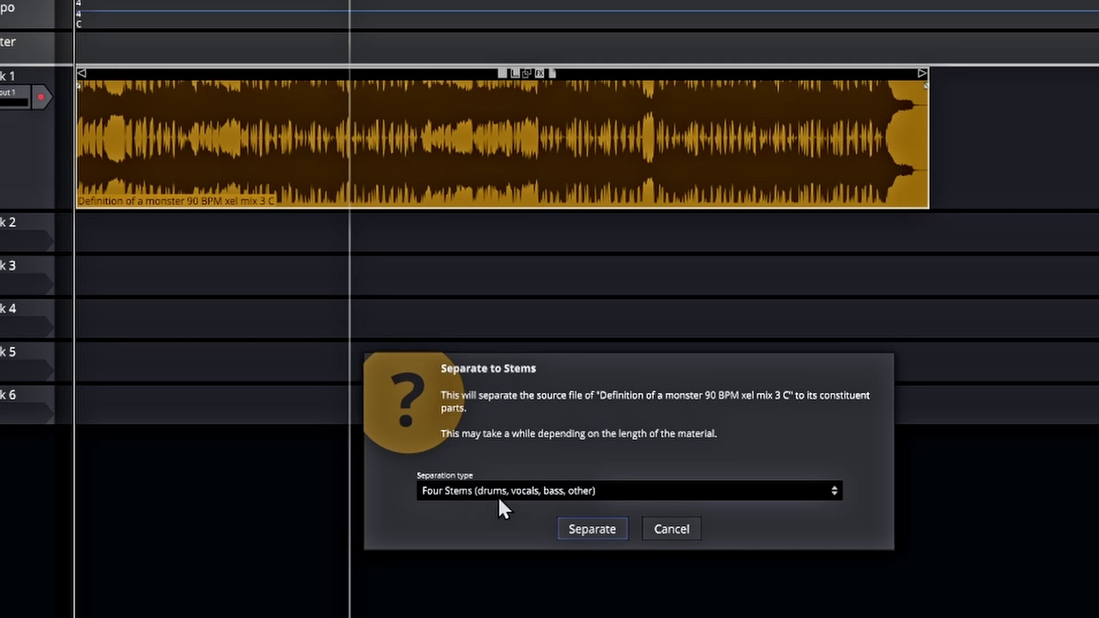
left_click(616, 492)
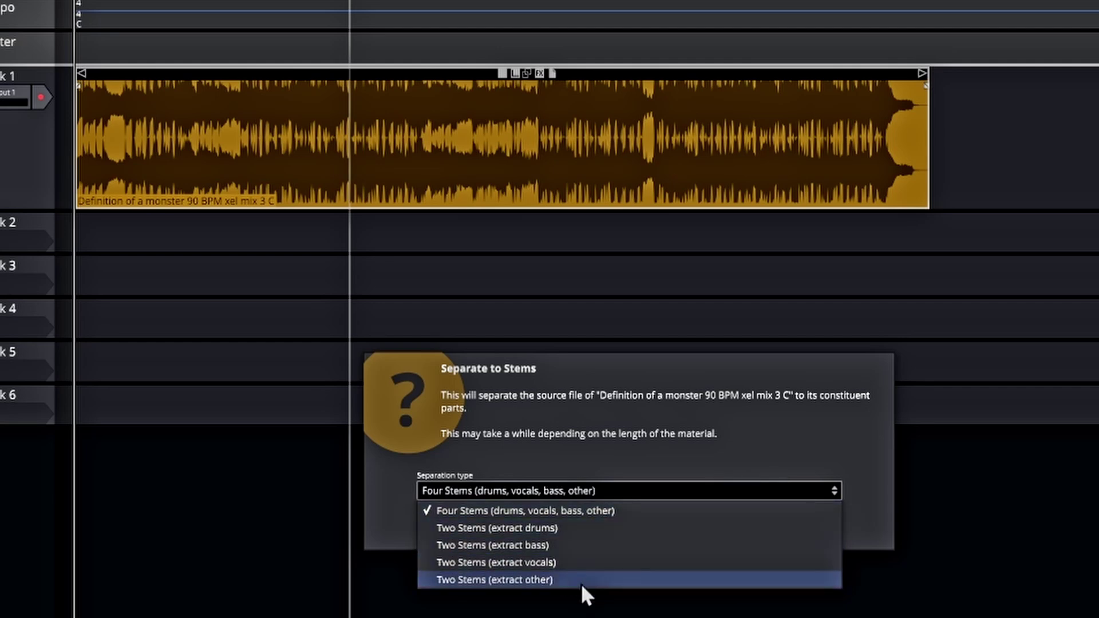
left_click(488, 512)
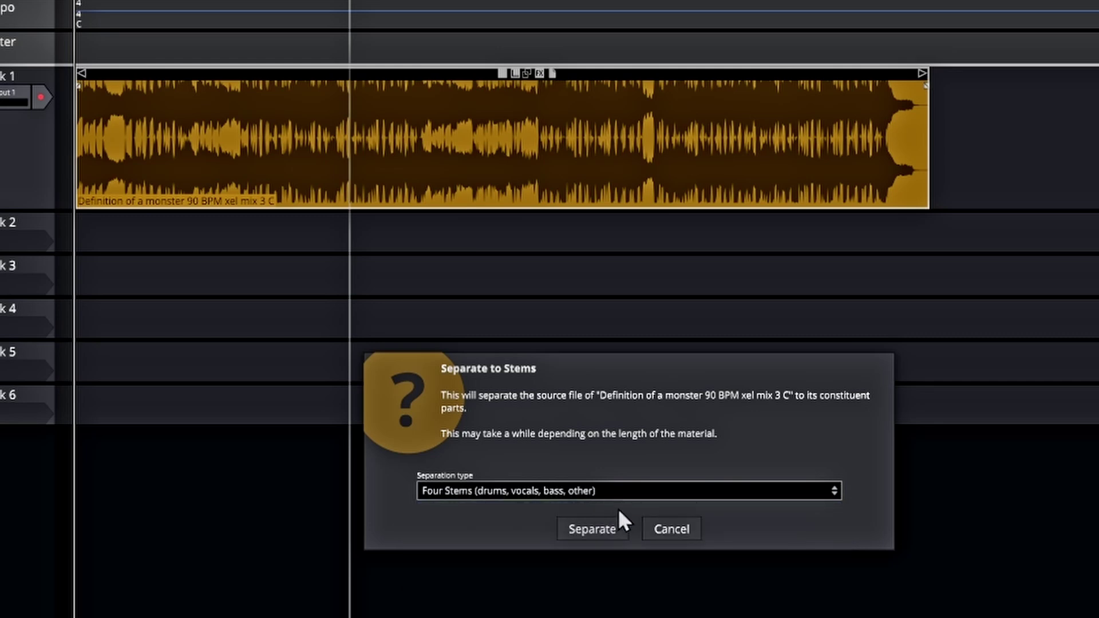
left_click(585, 528)
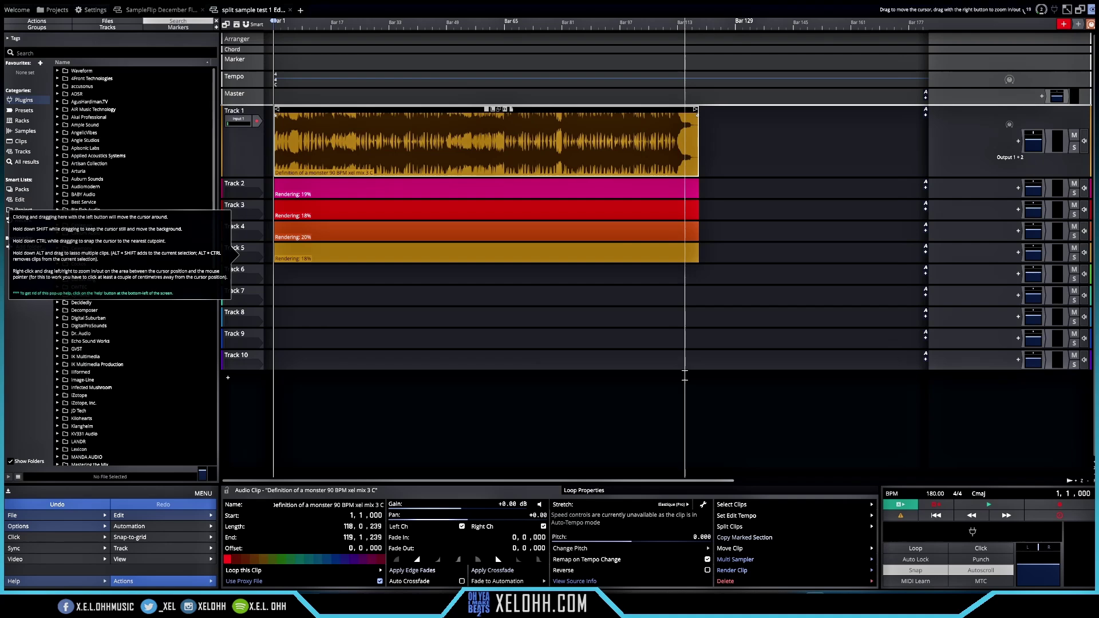
left_click_drag(685, 375, 338, 252)
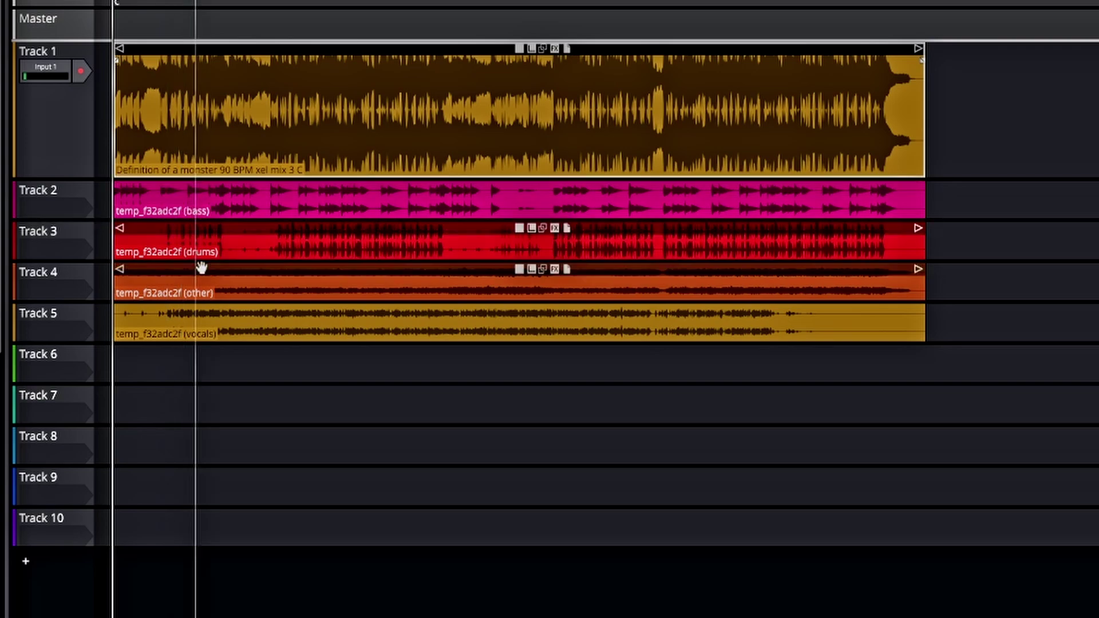
mouse_move(233, 283)
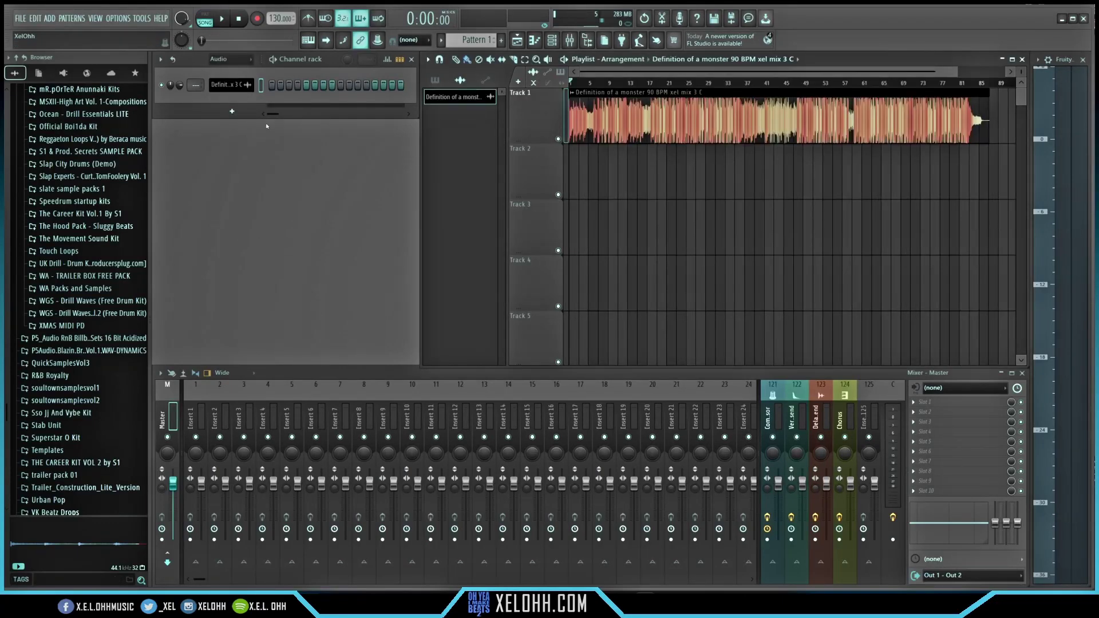
- Switch to FL Studio, briefly preview the Track 1 sample, and extract its drums, bass, instruments and vocals, muting the source track when done
key("space")
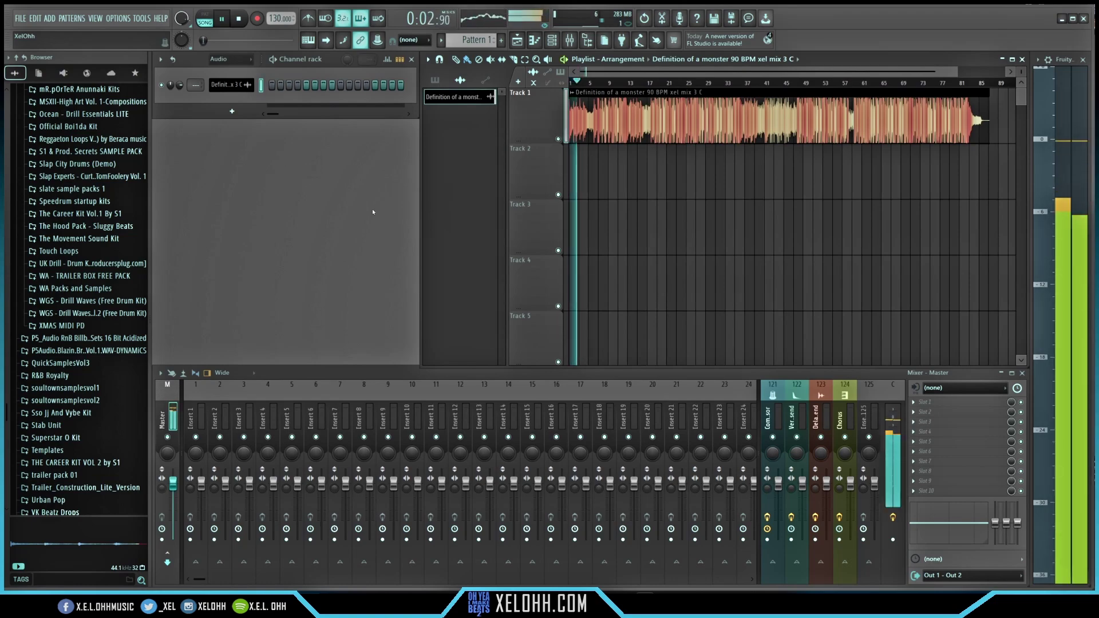
key("space")
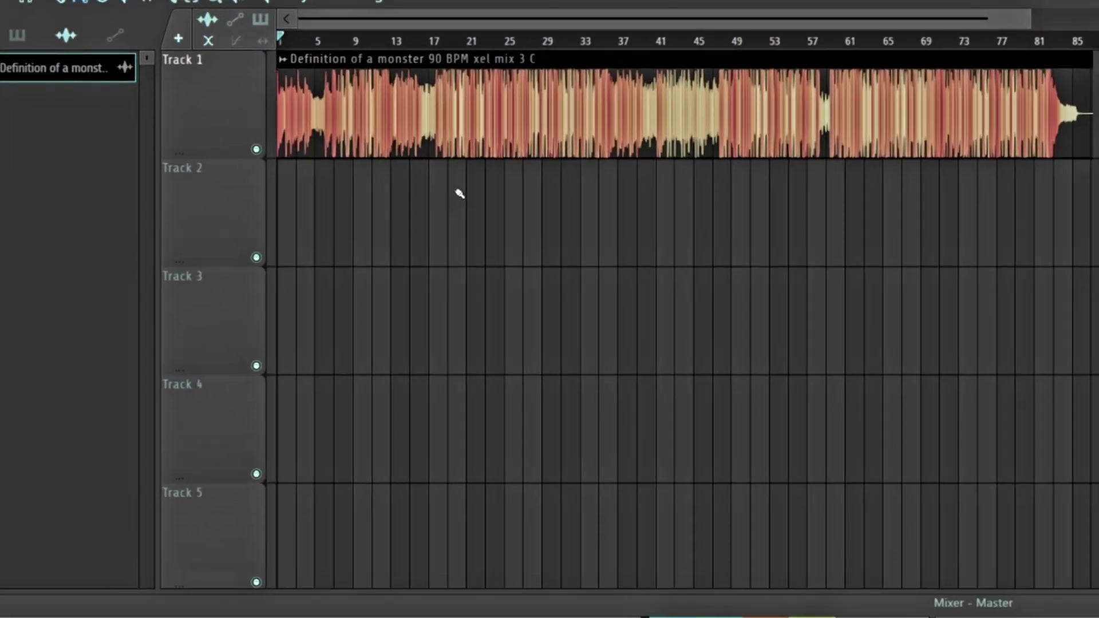
left_click(283, 61)
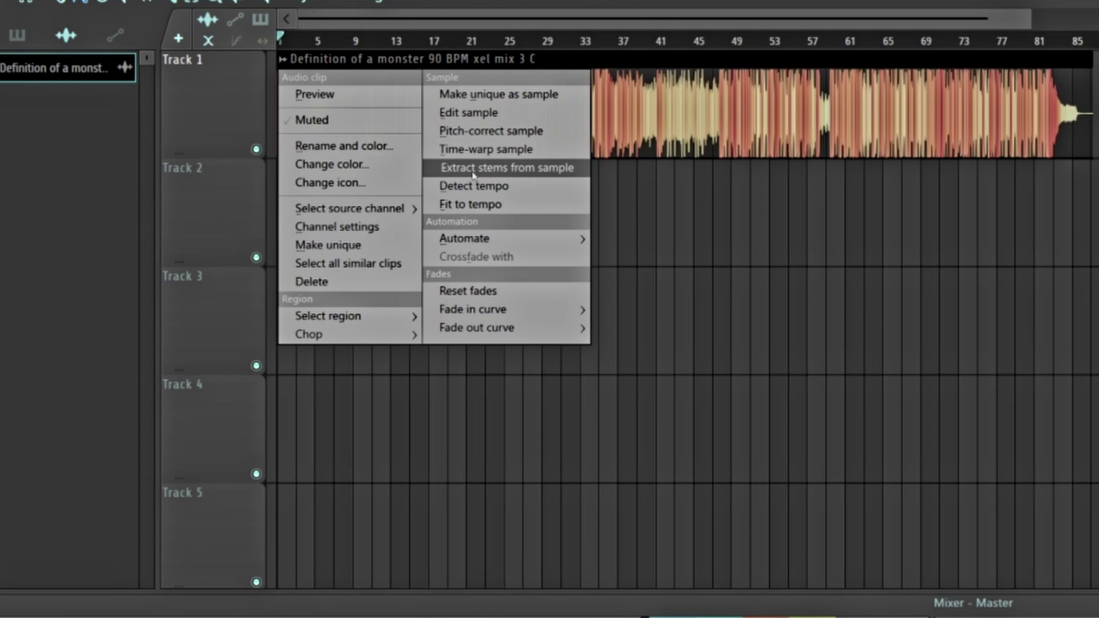
left_click(536, 172)
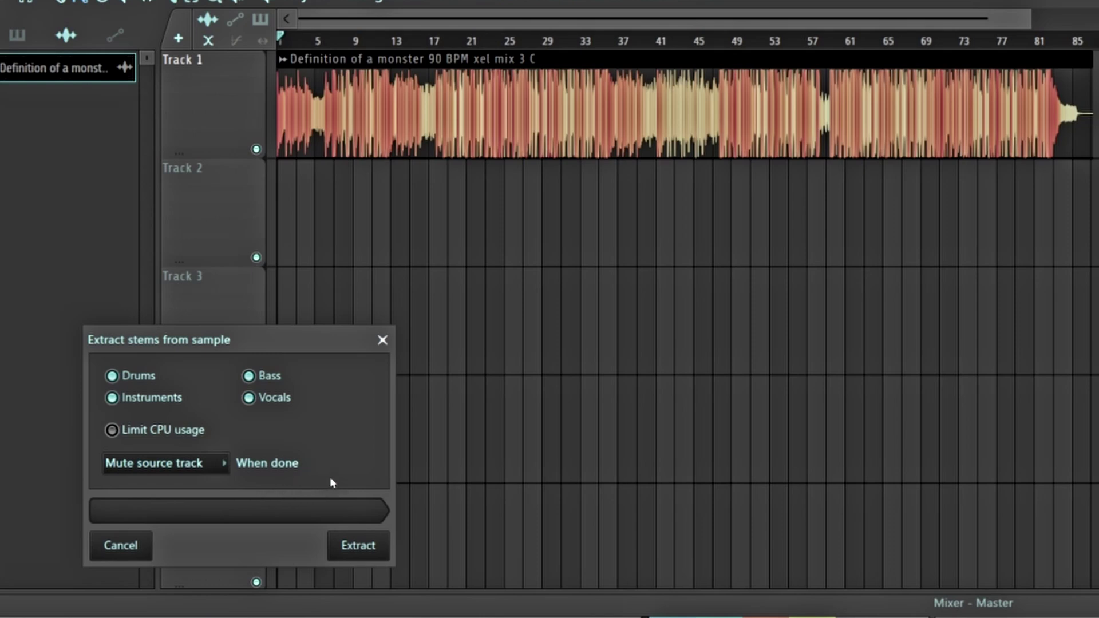
left_click(368, 551)
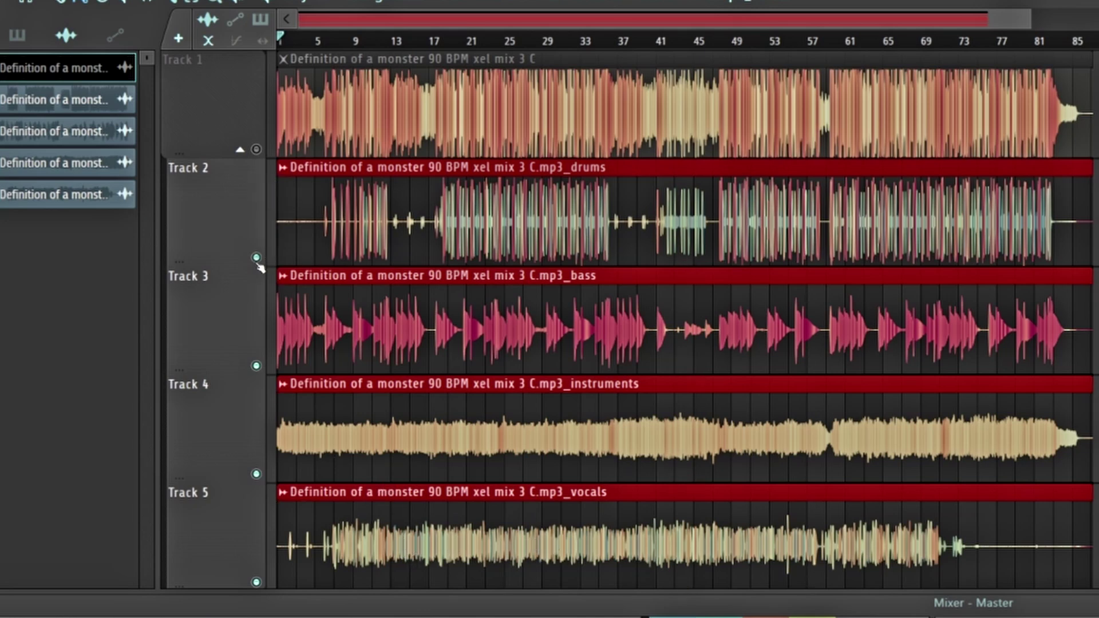
- Audition the bass and drums stems on their own, and layer the bass and instruments back onto the drums
left_click(256, 366)
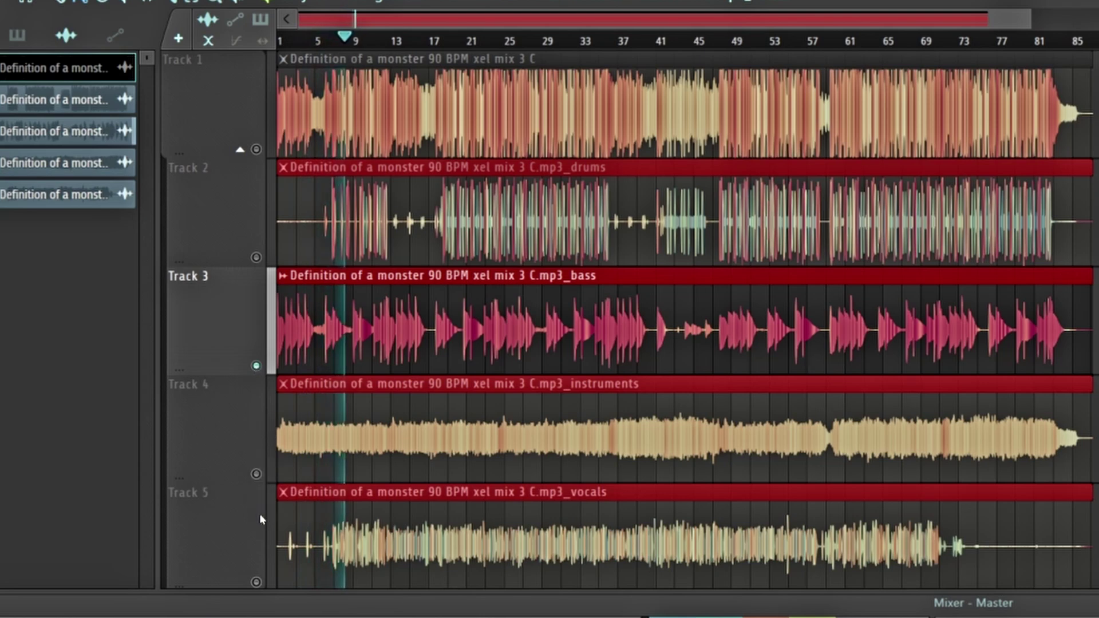
left_click(255, 258)
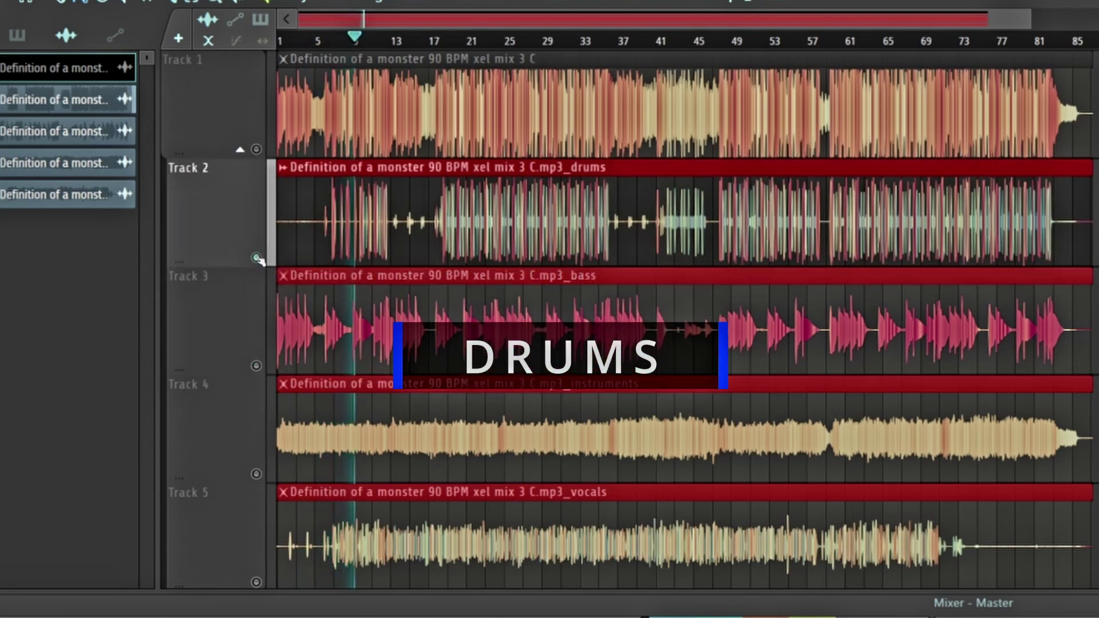
left_click(256, 365)
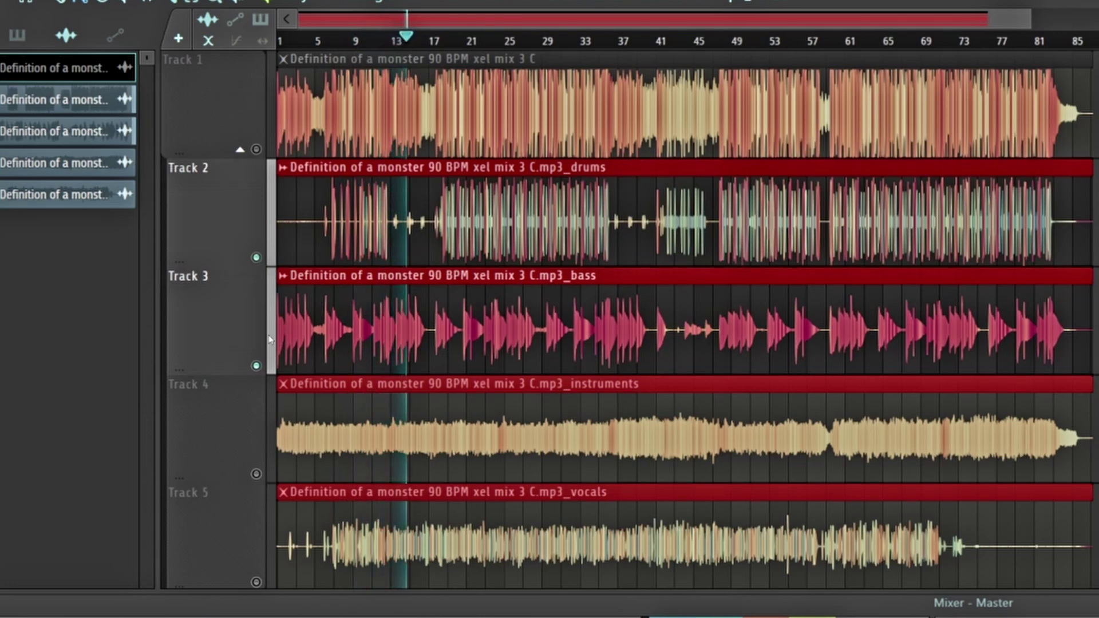
left_click(256, 475)
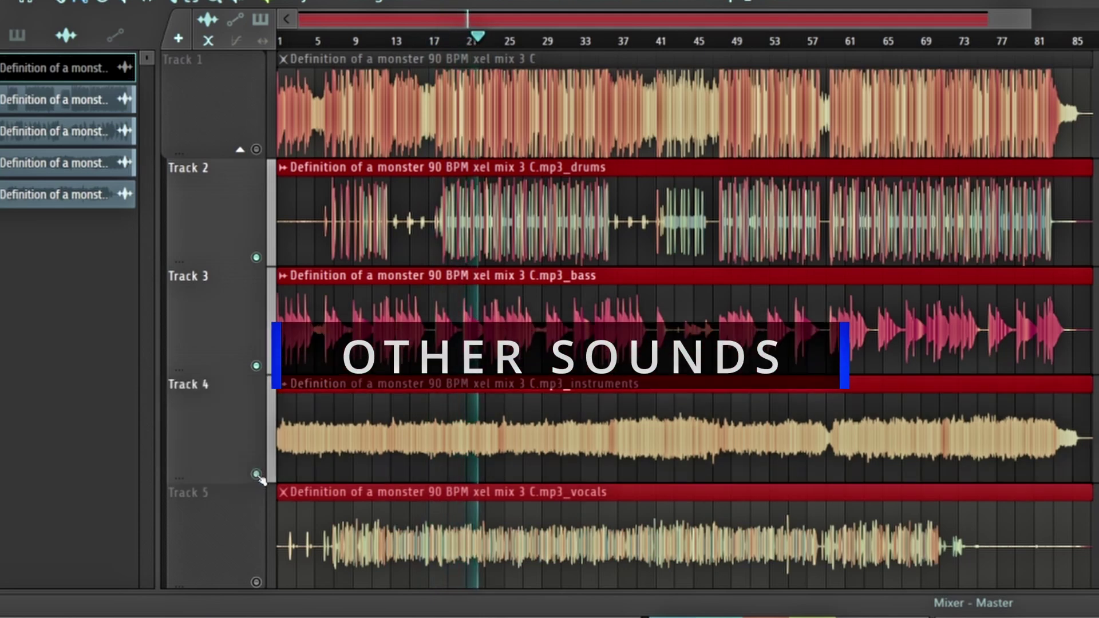
- Listen to the instruments stem alone, combine it with the vocals stem, and isolate the vocals
right_click(257, 475)
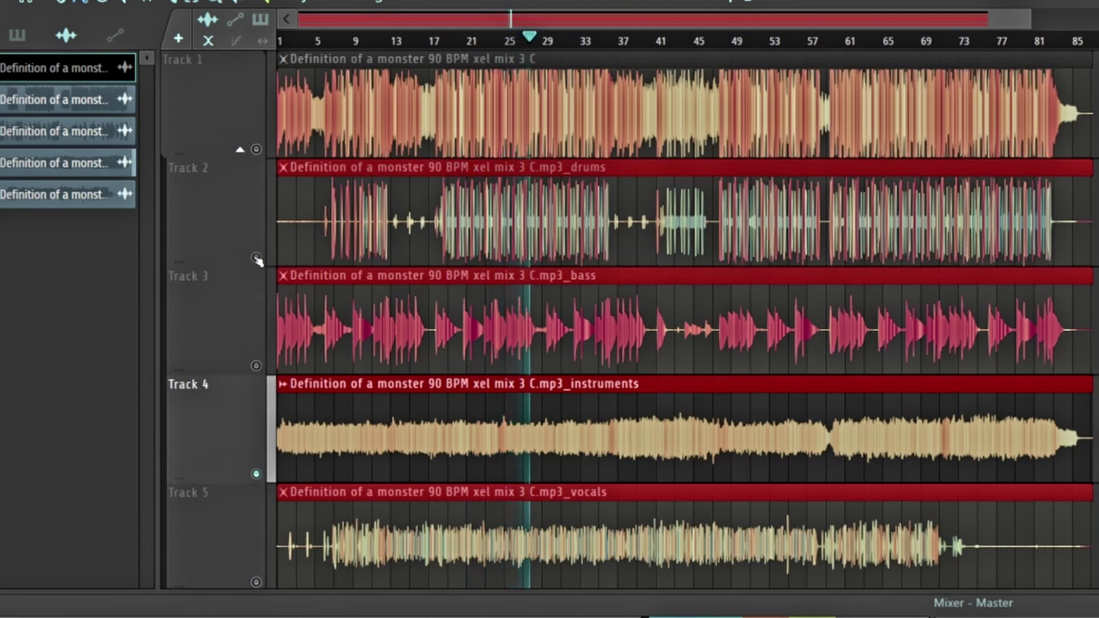
left_click(256, 582)
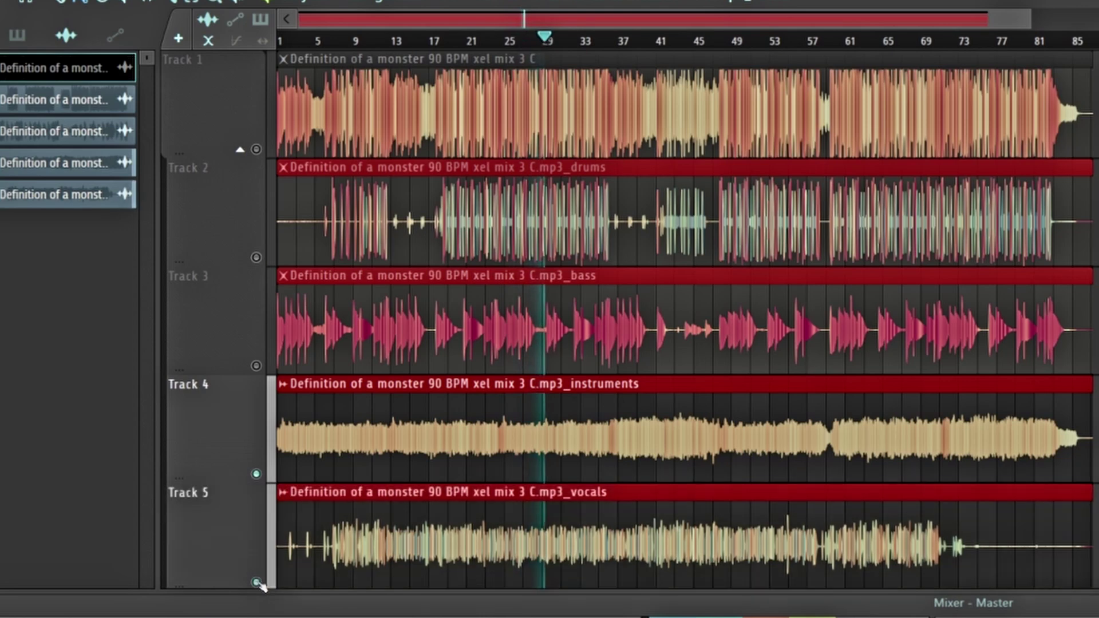
left_click(257, 474)
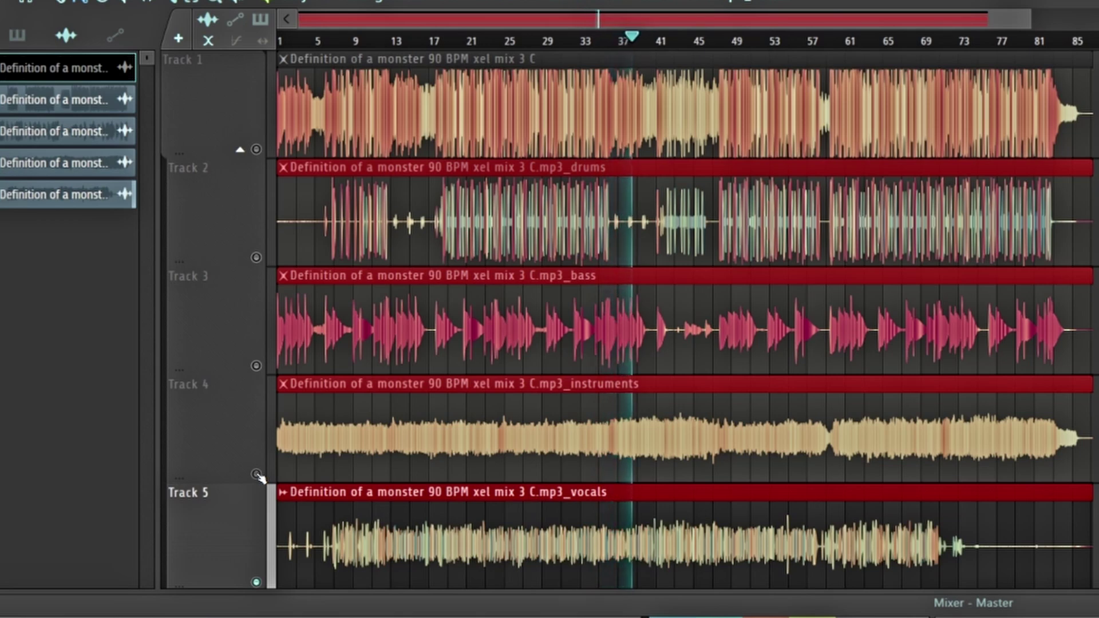
- Bring the instruments, bass and drums stems back in with the vocals and compare the mix with the original sample on Track 1
left_click(259, 377, "shift")
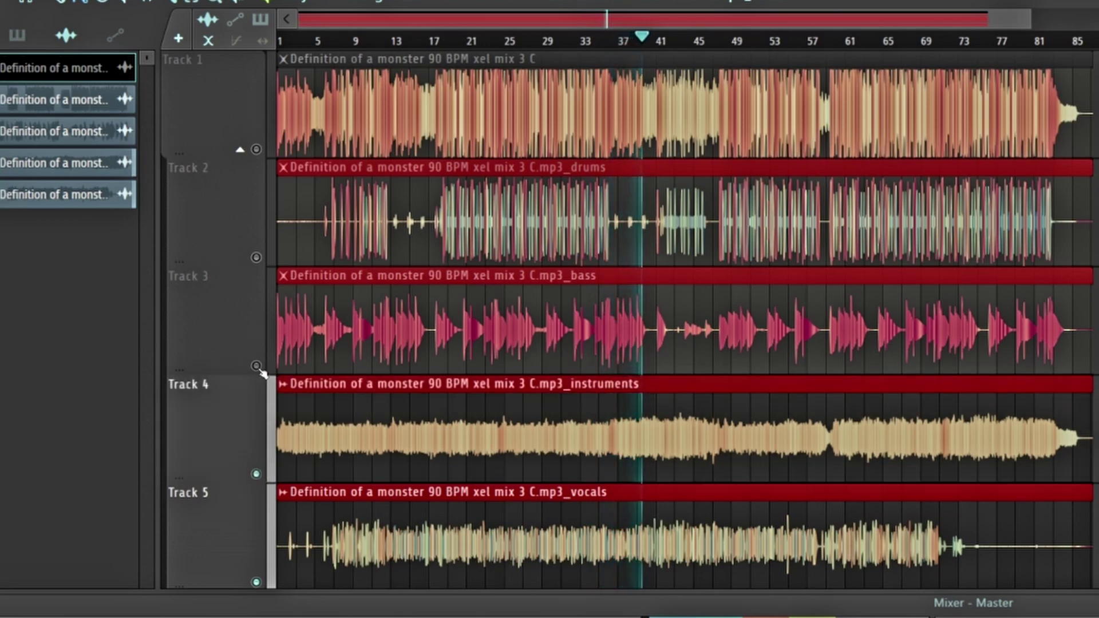
left_click(260, 365, "shift")
left_click(258, 262, "shift")
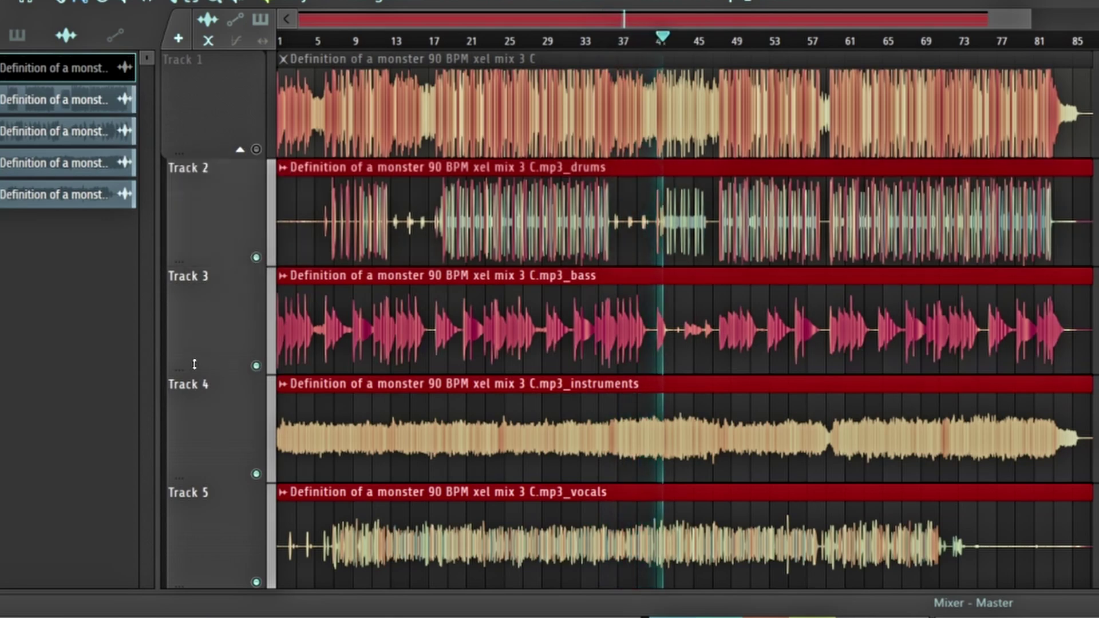
left_click(258, 151)
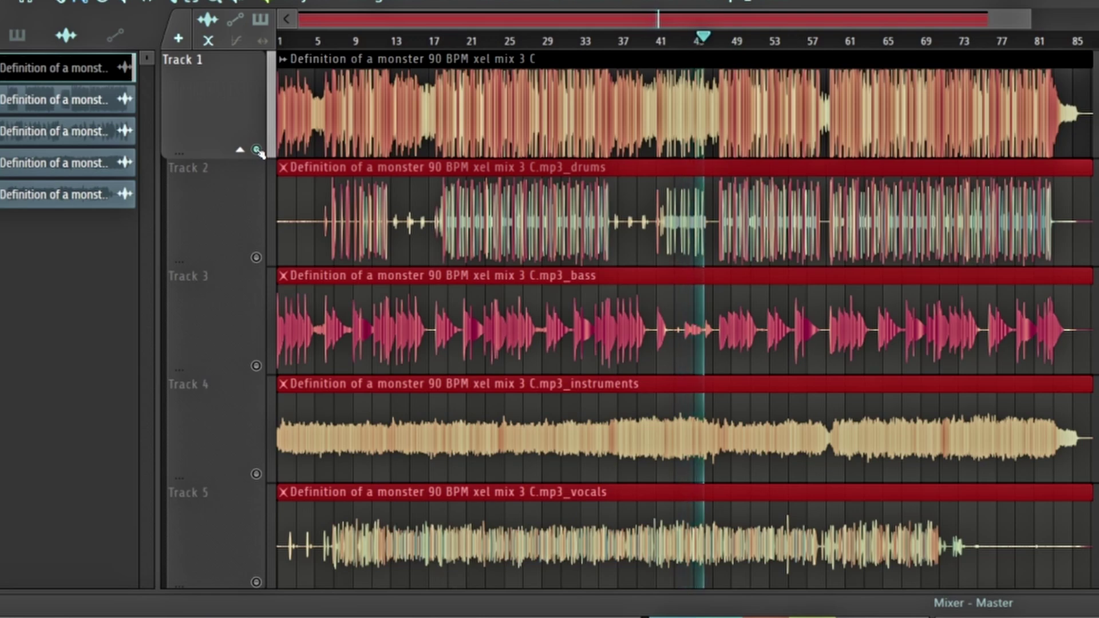
left_click(258, 150)
left_click(258, 151)
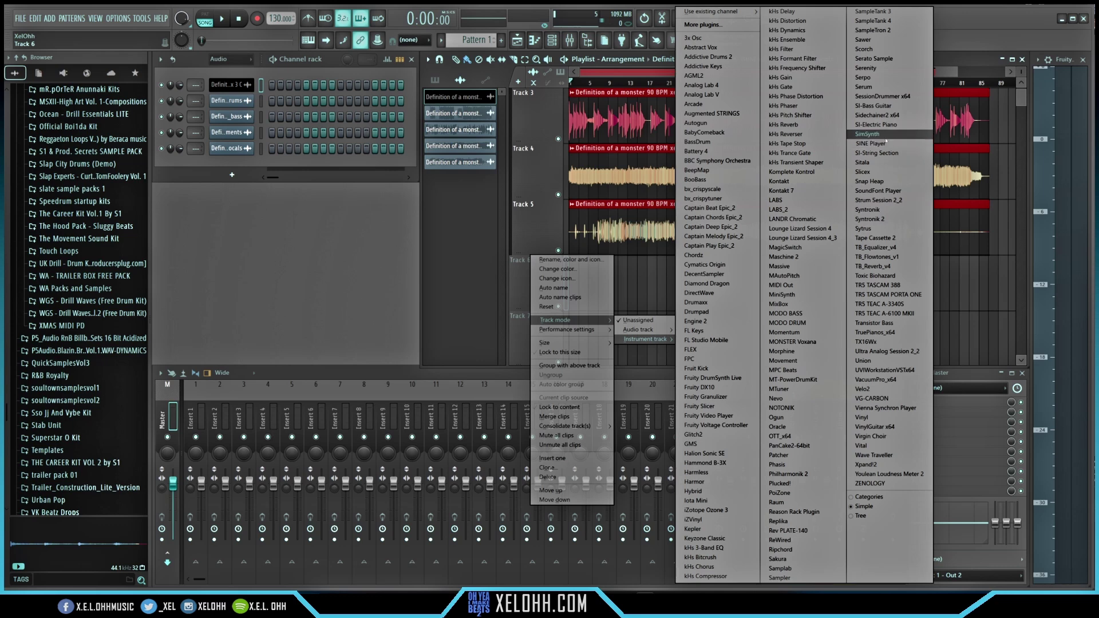
- Make Track 6 a Serato Sample instrument track, load the "Definition of a monster 90 BPM" audio file into it and preview it
left_click(885, 60)
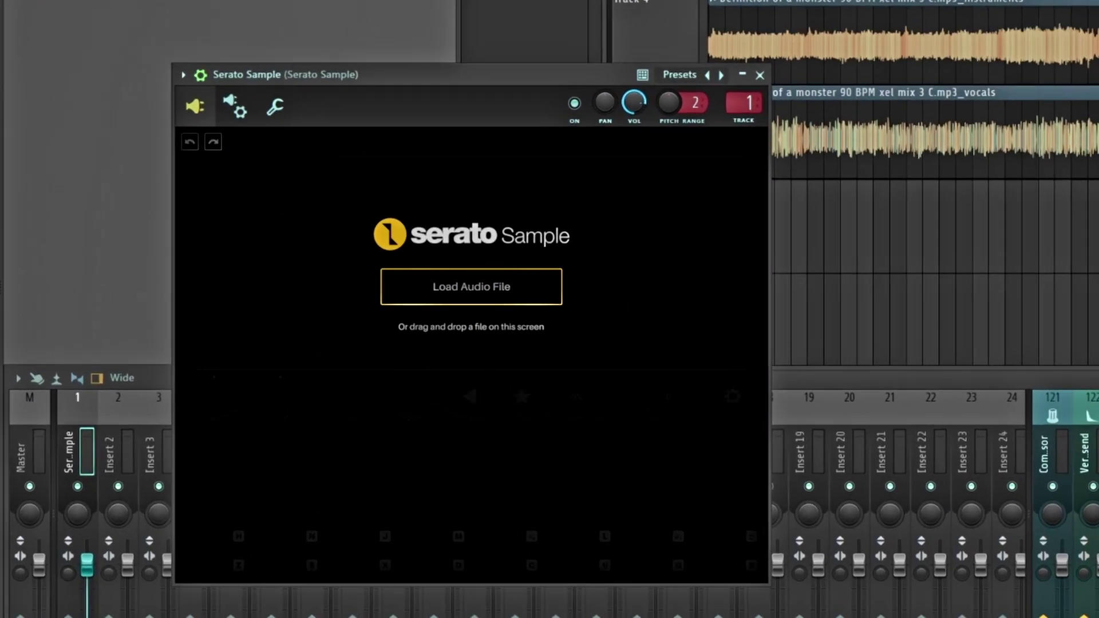
left_click_drag(240, 224, 497, 343)
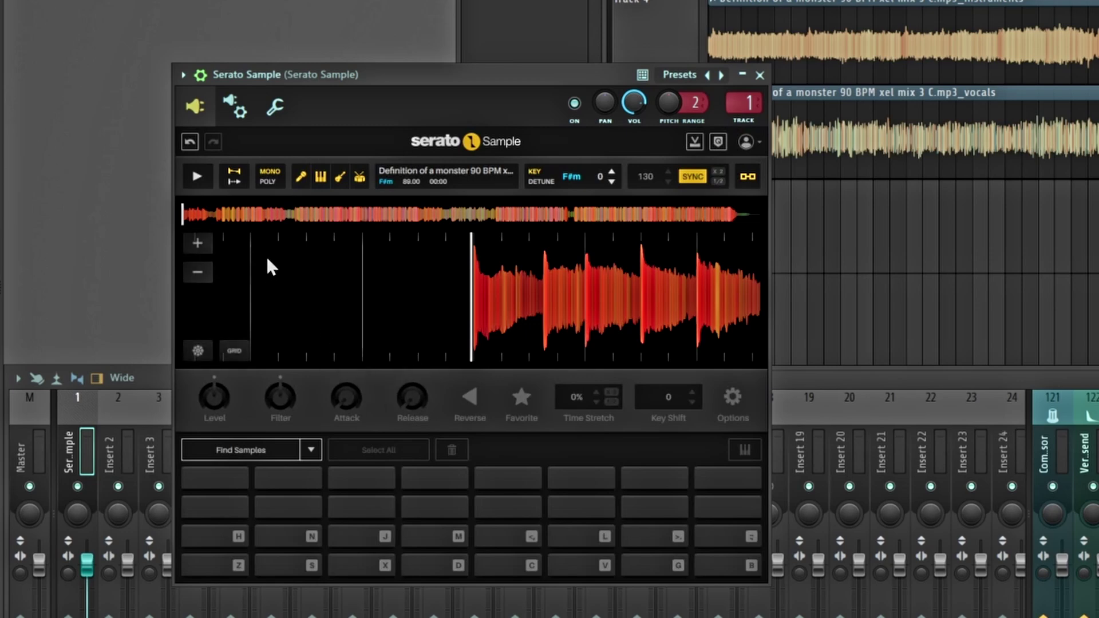
left_click(196, 176)
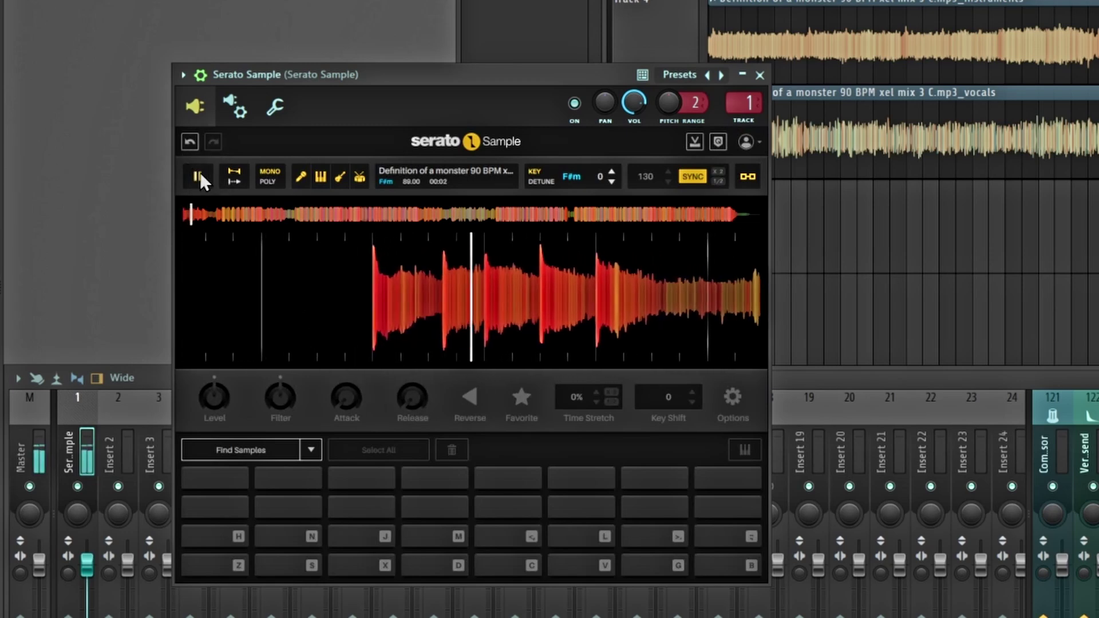
left_click(197, 178)
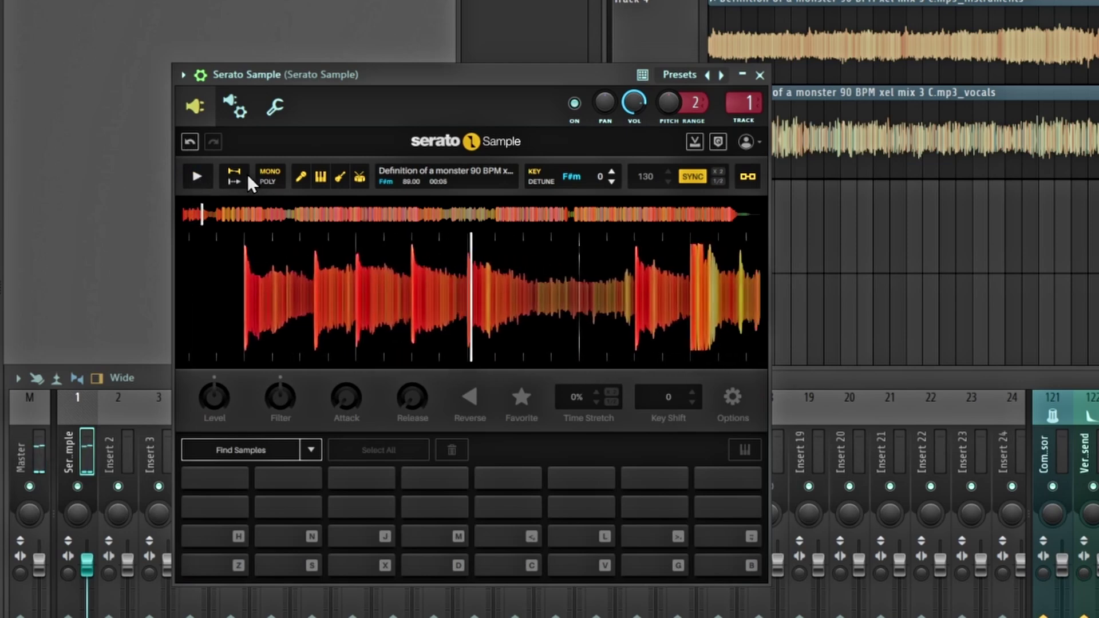
- Turn off tempo Sync for the loaded sample in Serato Sample and preview it at its own tempo
left_click(693, 178)
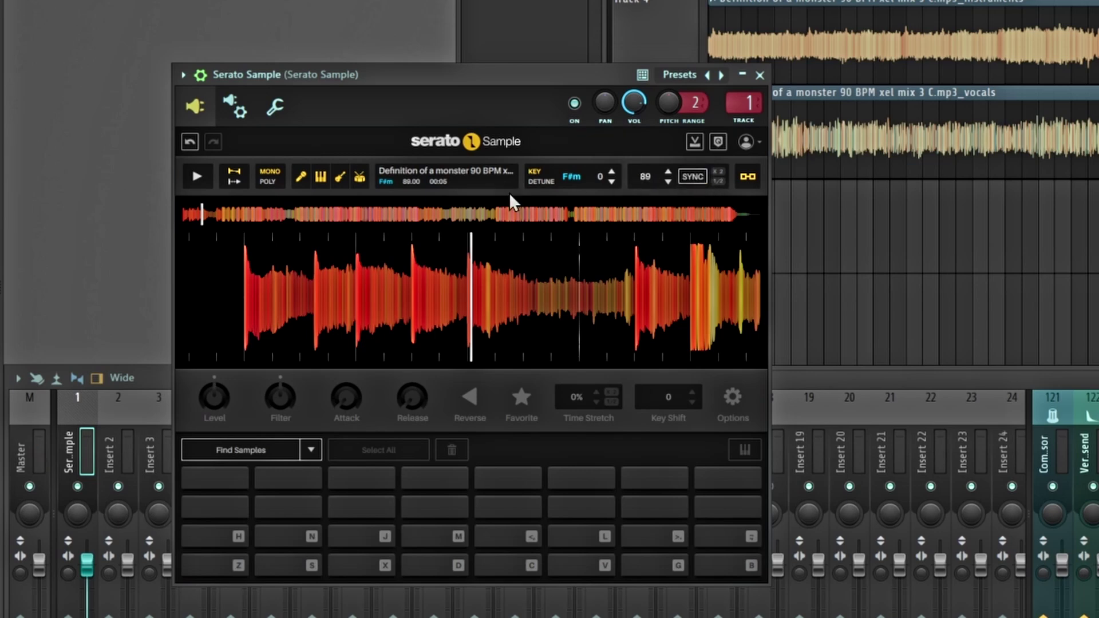
left_click(196, 176)
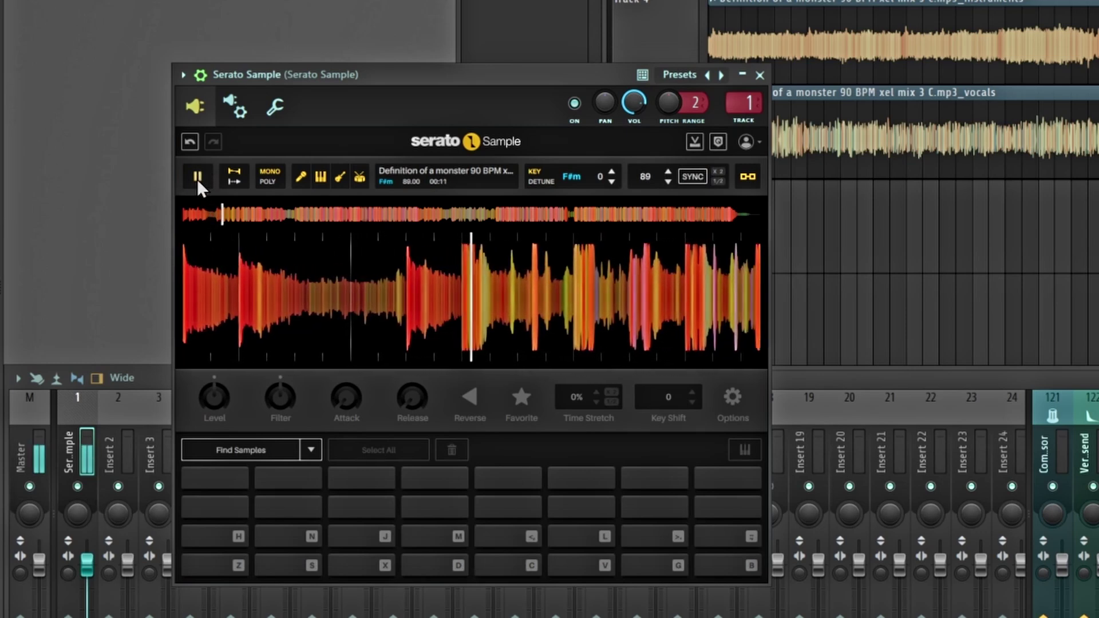
left_click(197, 177)
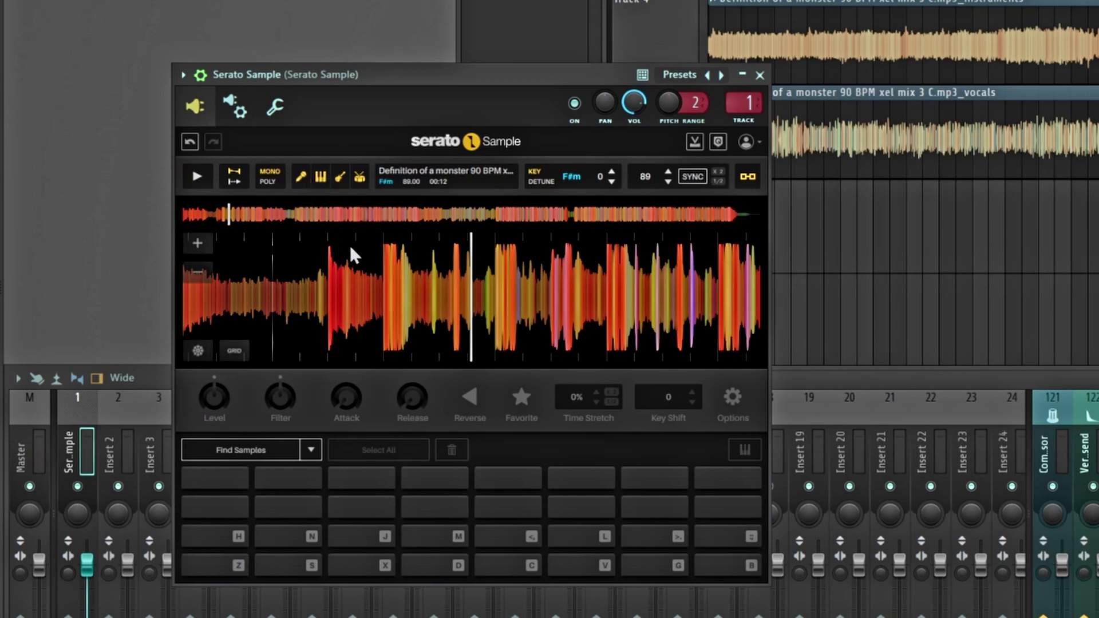
- Mute the vocals and melody stems in Serato Sample and preview the remaining bass and drums
left_click(299, 176)
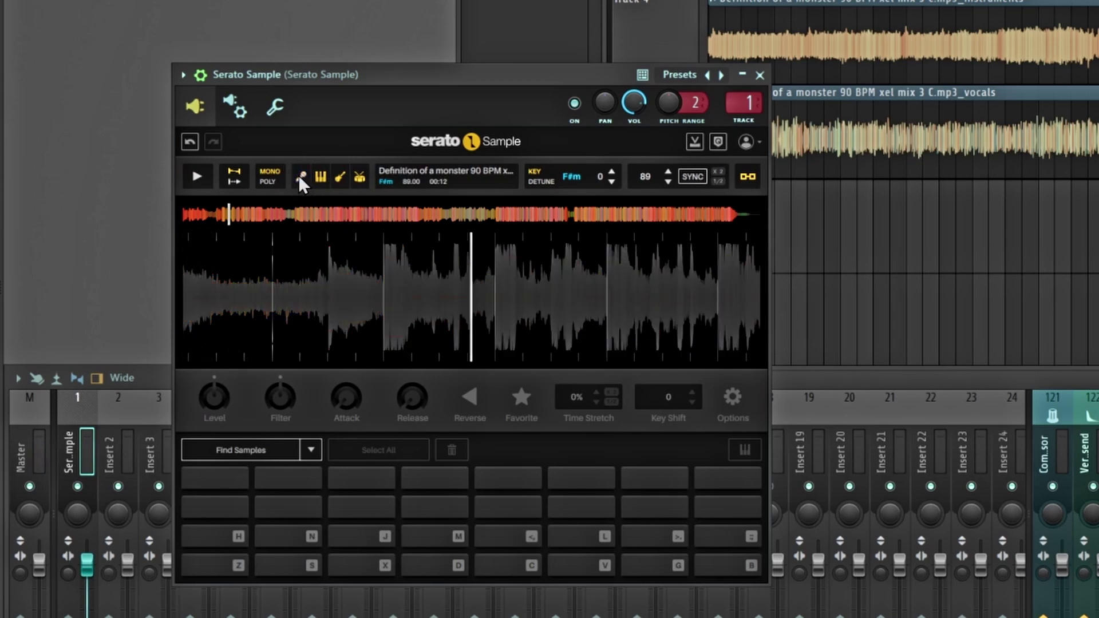
left_click(197, 175)
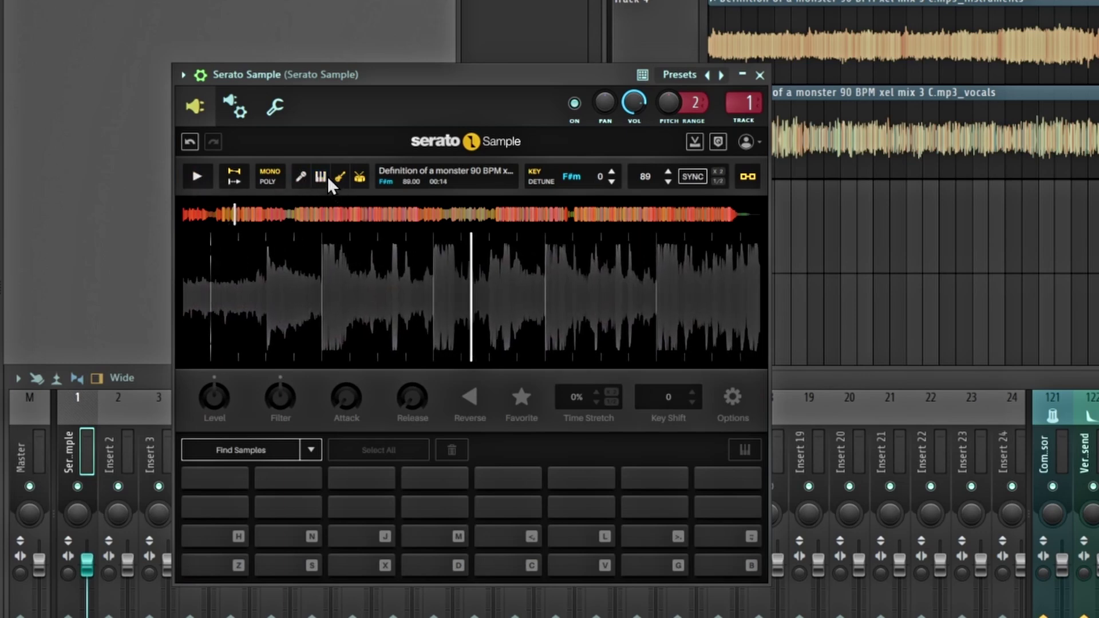
left_click(197, 176)
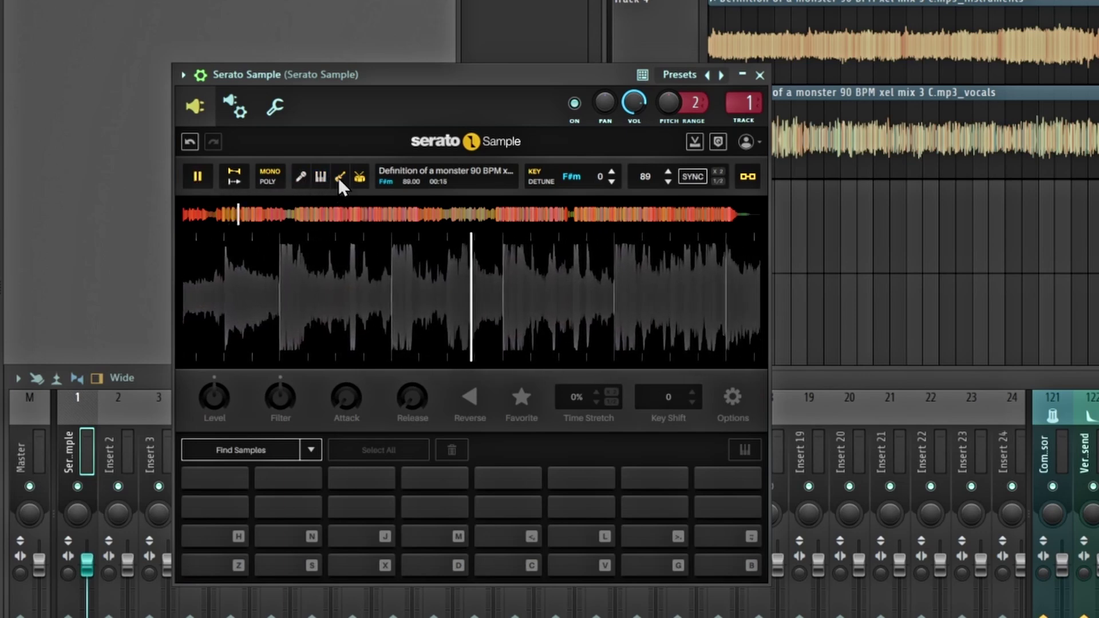
- Play the full song with all Serato Sample stems, briefly isolate the vocals and melody stems, and pause playback on the full mix
left_click(361, 178)
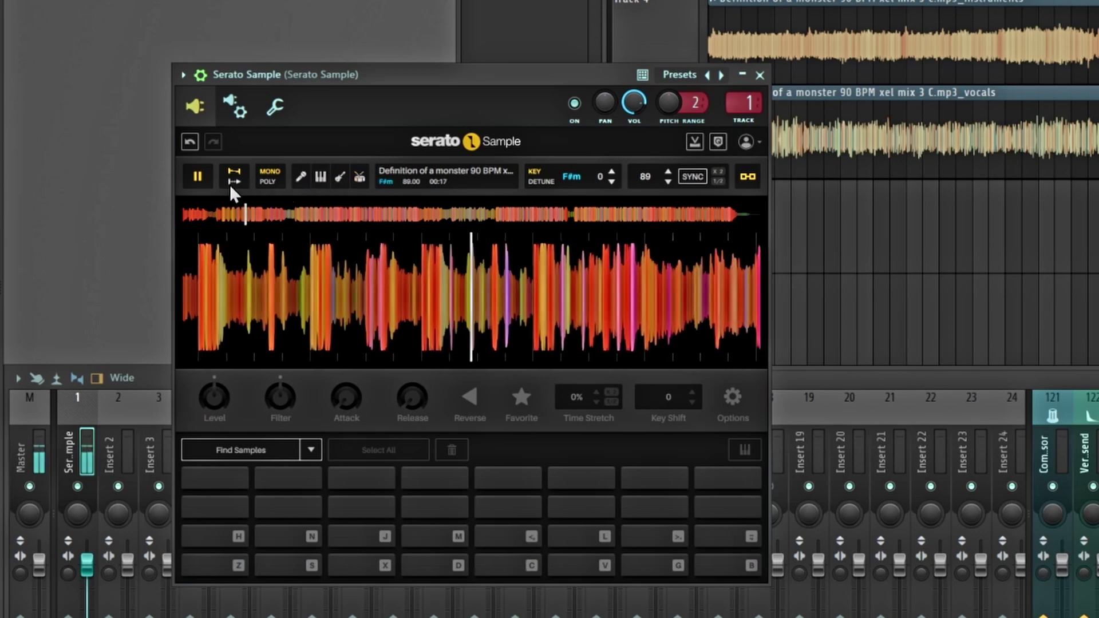
left_click(300, 174)
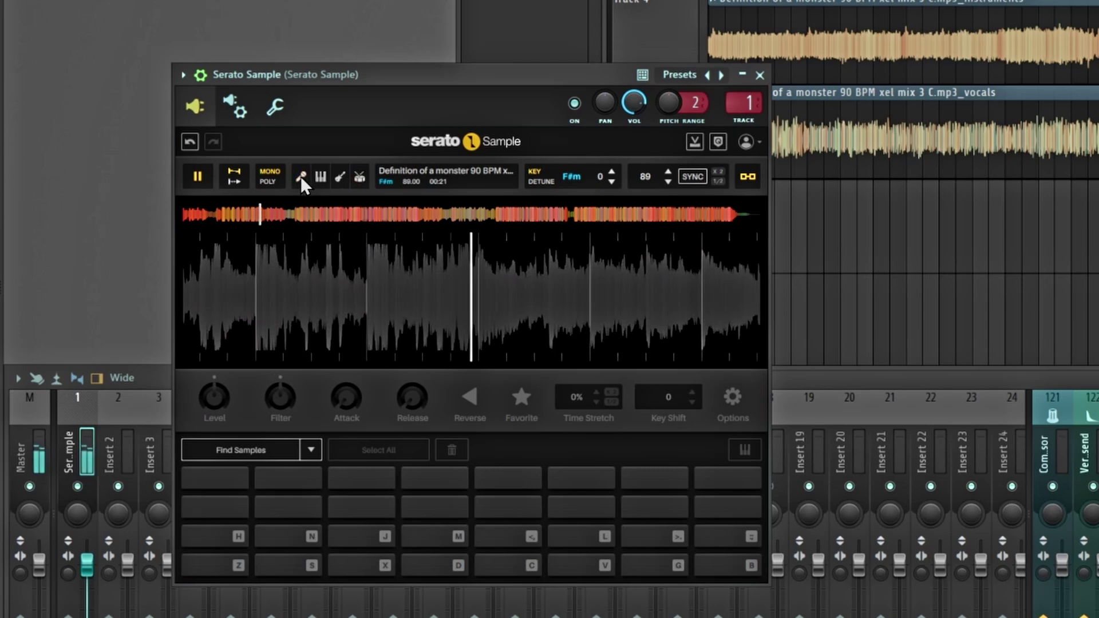
left_click(301, 176)
left_click(321, 174)
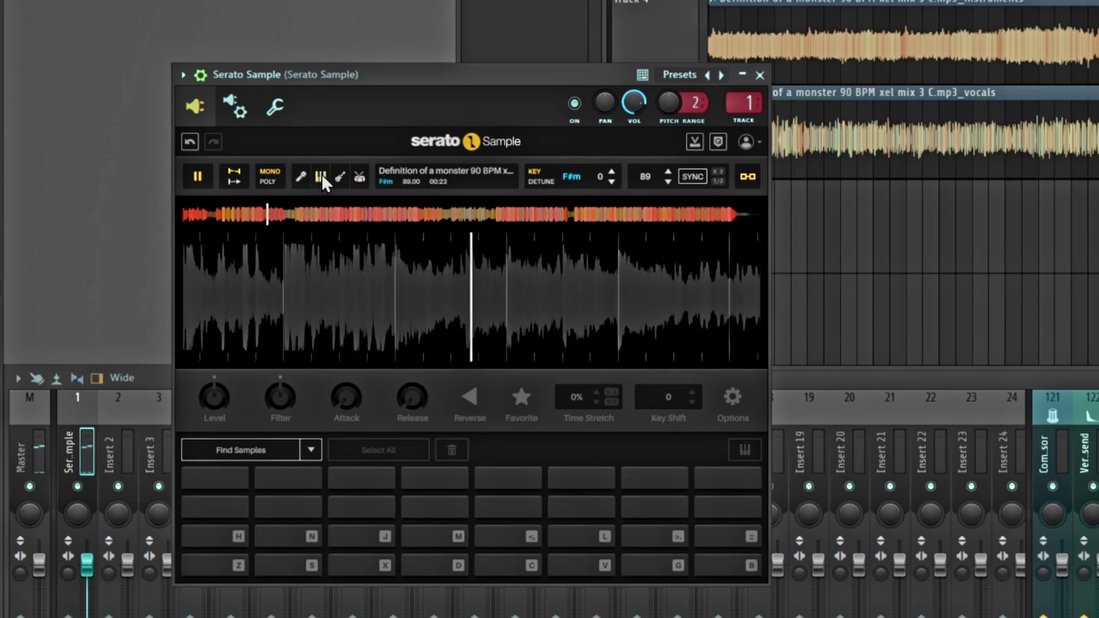
left_click(322, 174)
left_click(202, 177)
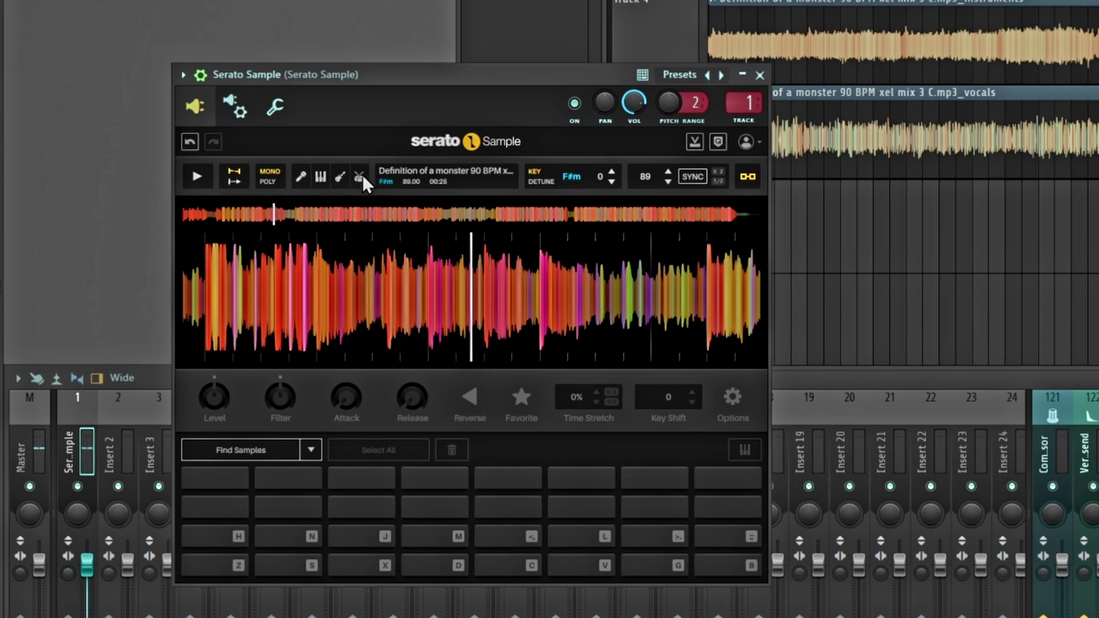
- With playback paused, compare the waveforms of the vocals, melody, bass and drums stems, finishing with the drums isolated
left_click(299, 178)
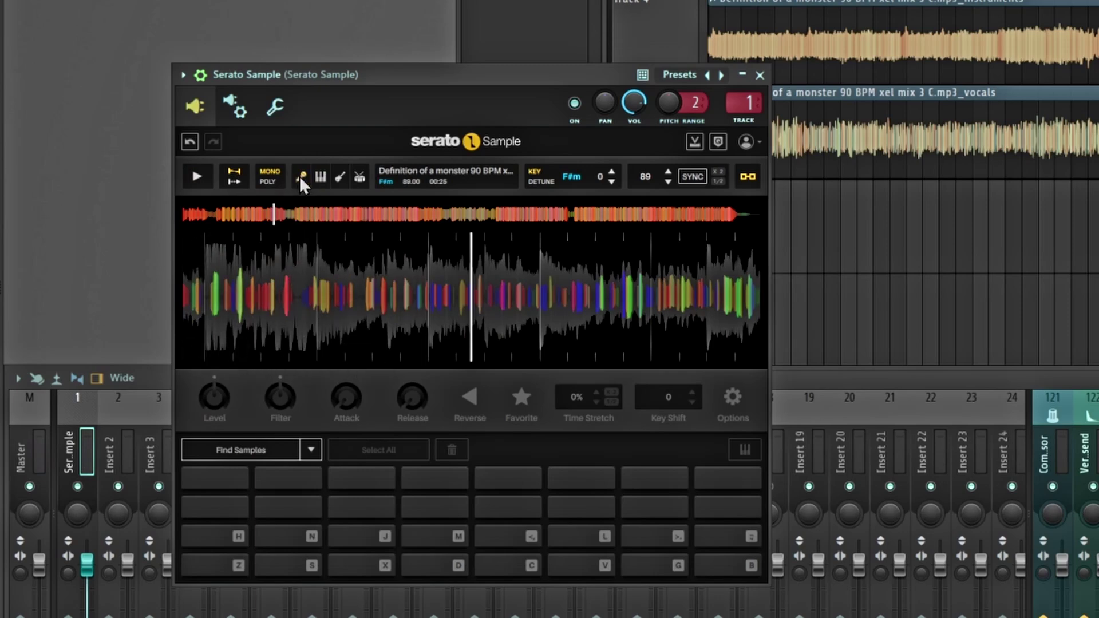
left_click(321, 175)
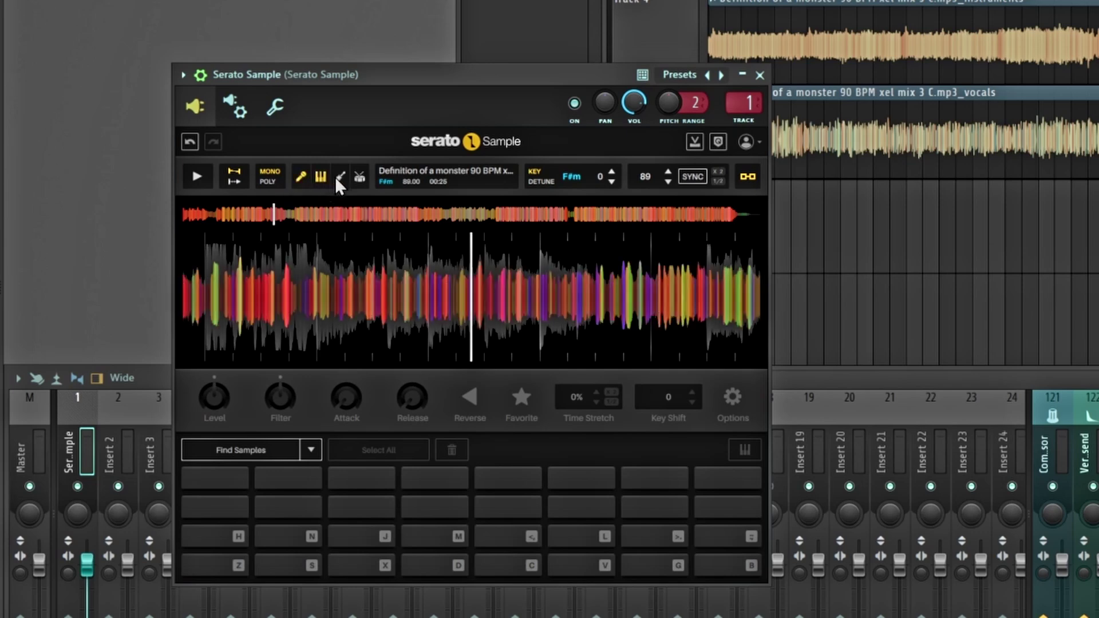
left_click(339, 177)
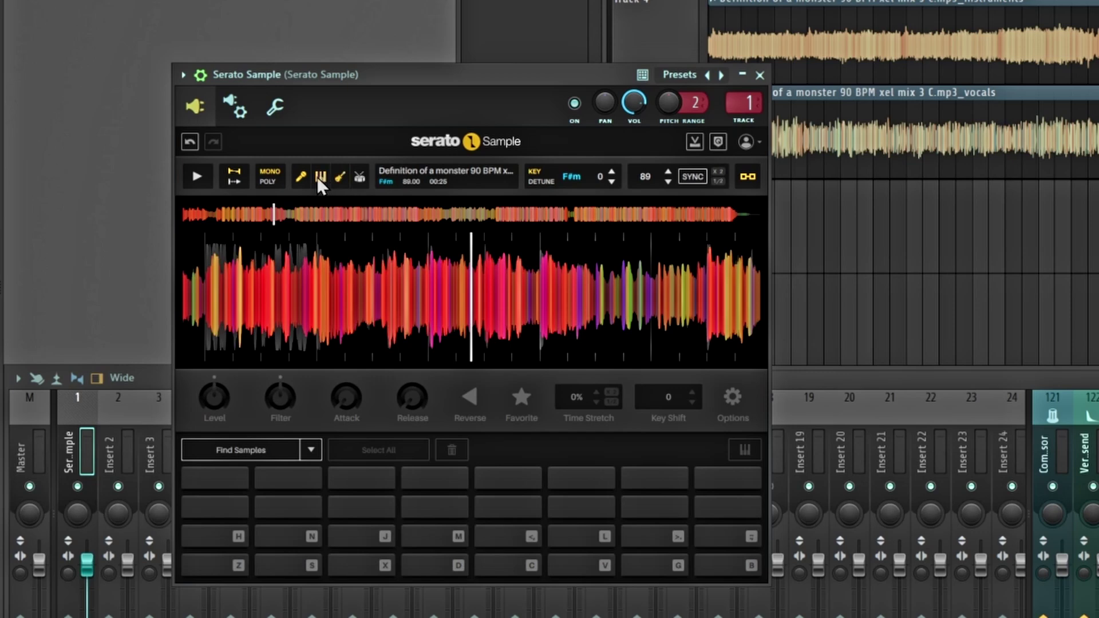
left_click(359, 176)
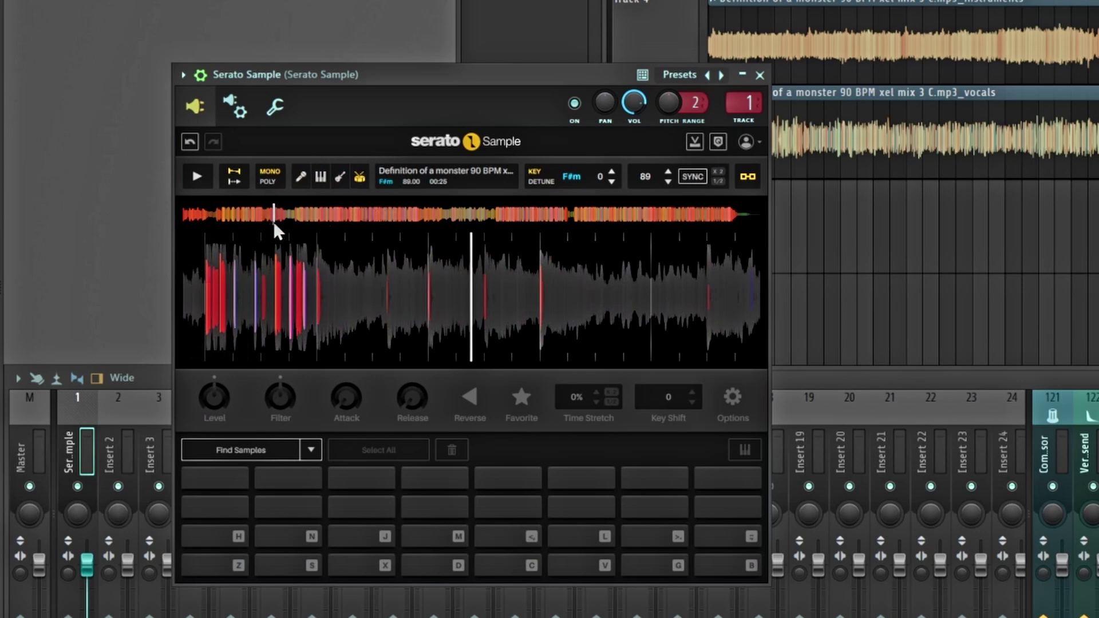
- Move the playhead back to the start of the song and play only the bass stem
left_click_drag(273, 222, 97, 215)
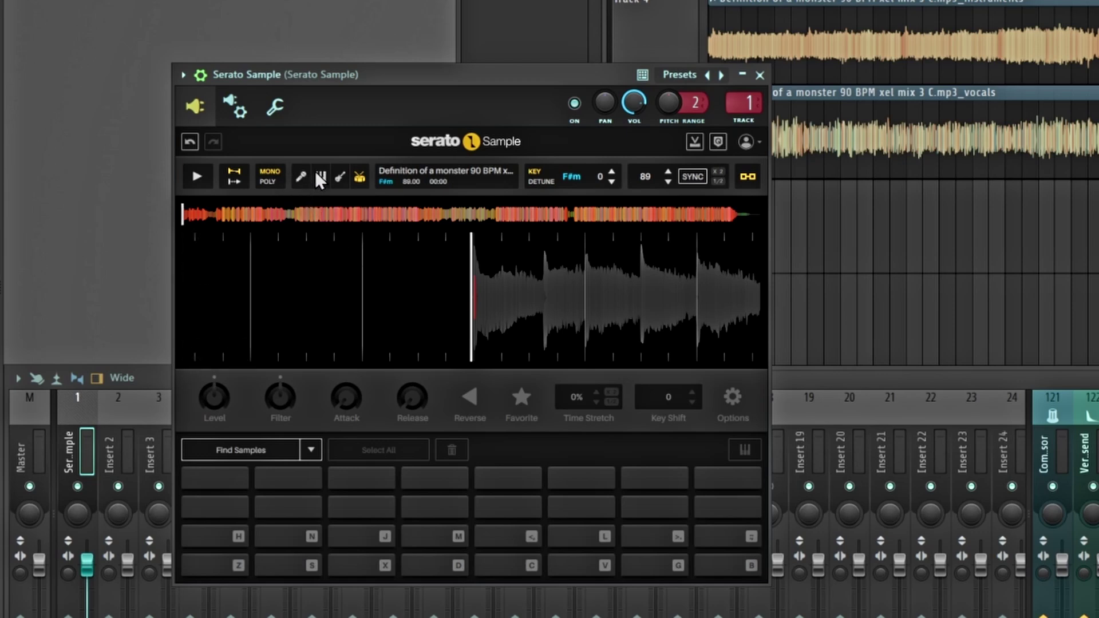
left_click(339, 178)
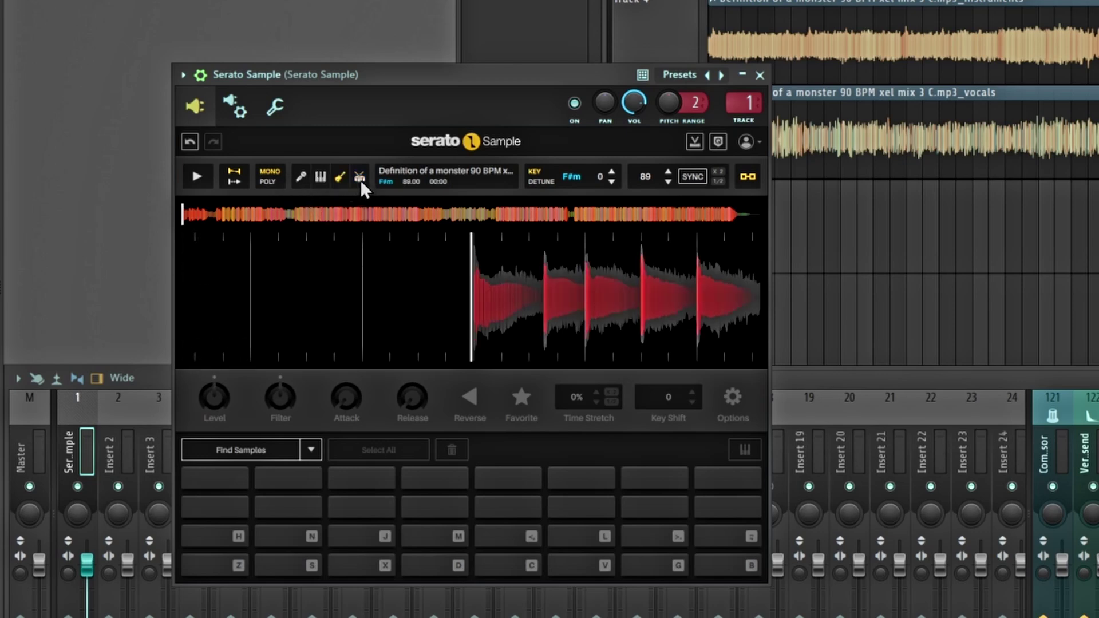
left_click(194, 180)
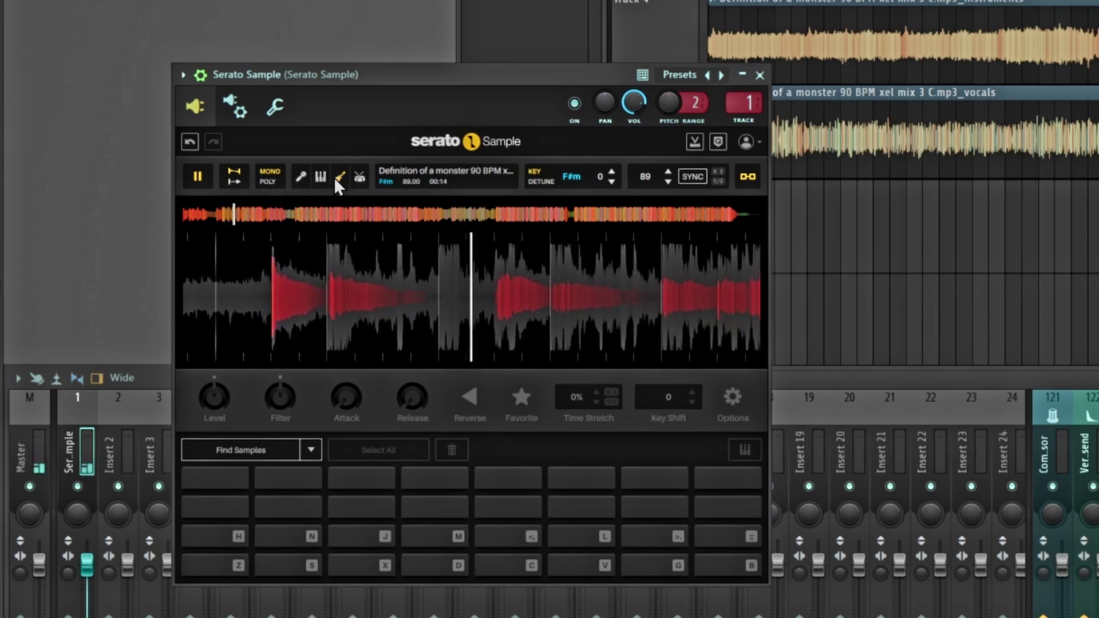
- Bring the drums and melody stems in with the bass, then mute the bass and drums to hear the melody alone
left_click(359, 176)
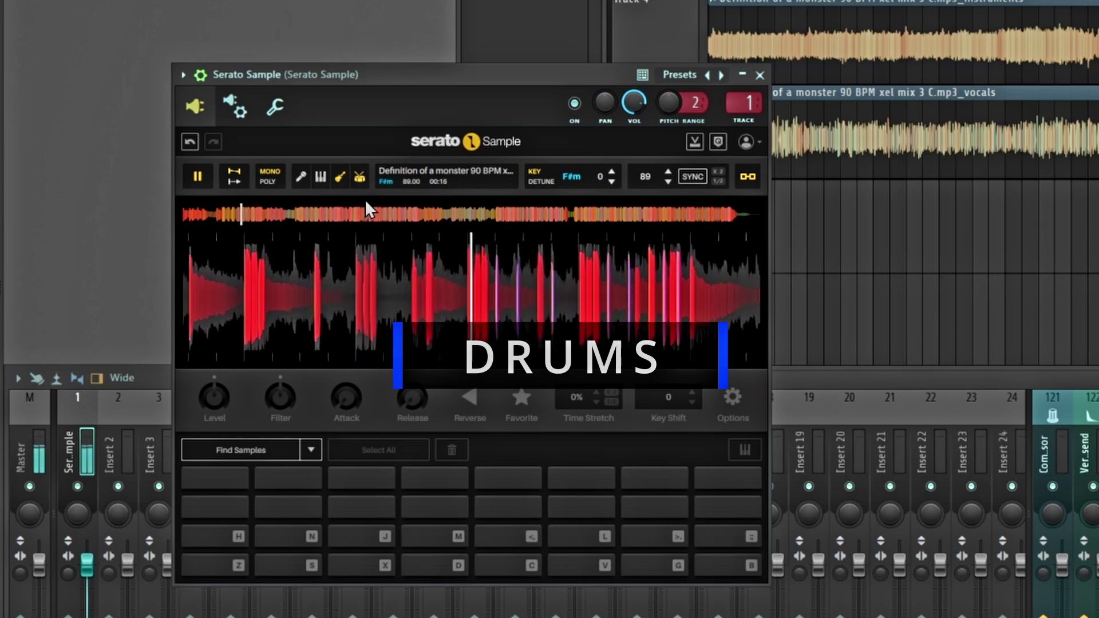
left_click(358, 177)
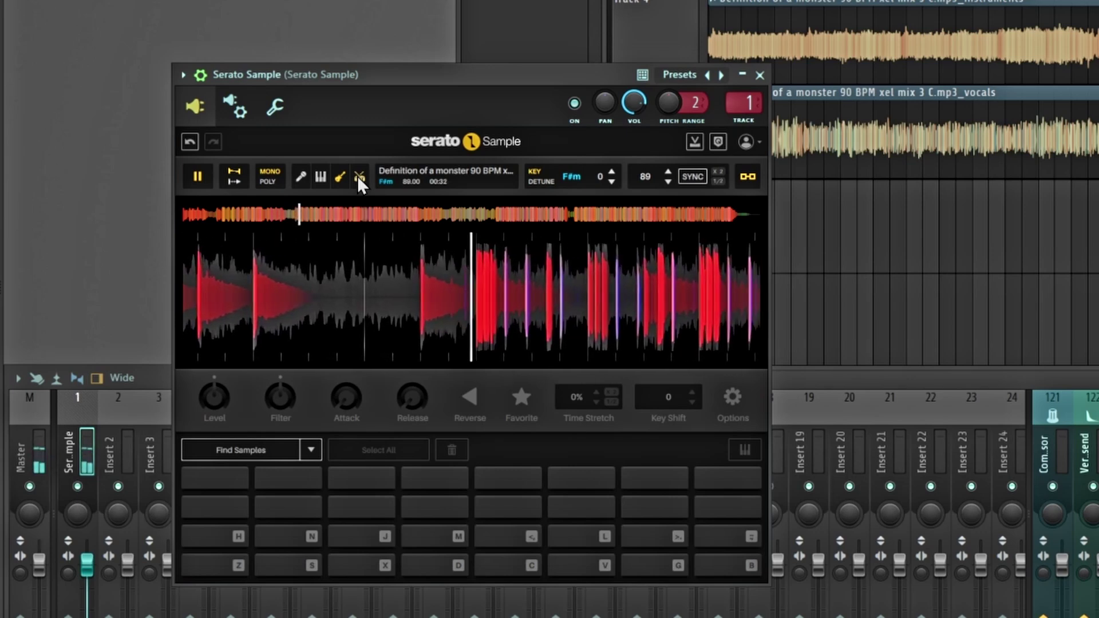
left_click(358, 178)
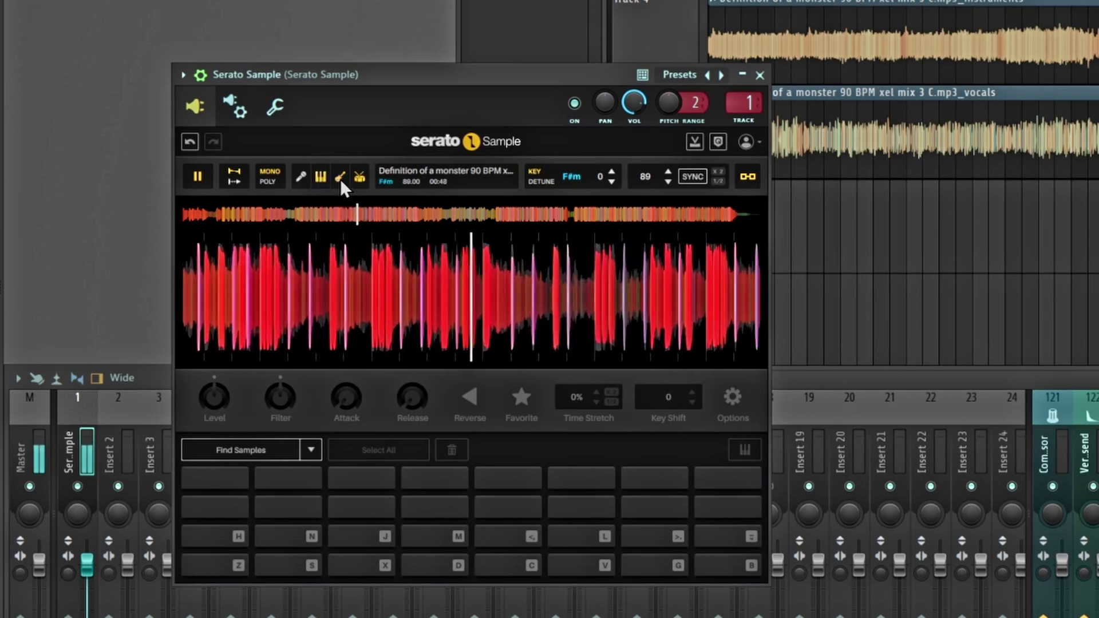
left_click(341, 178)
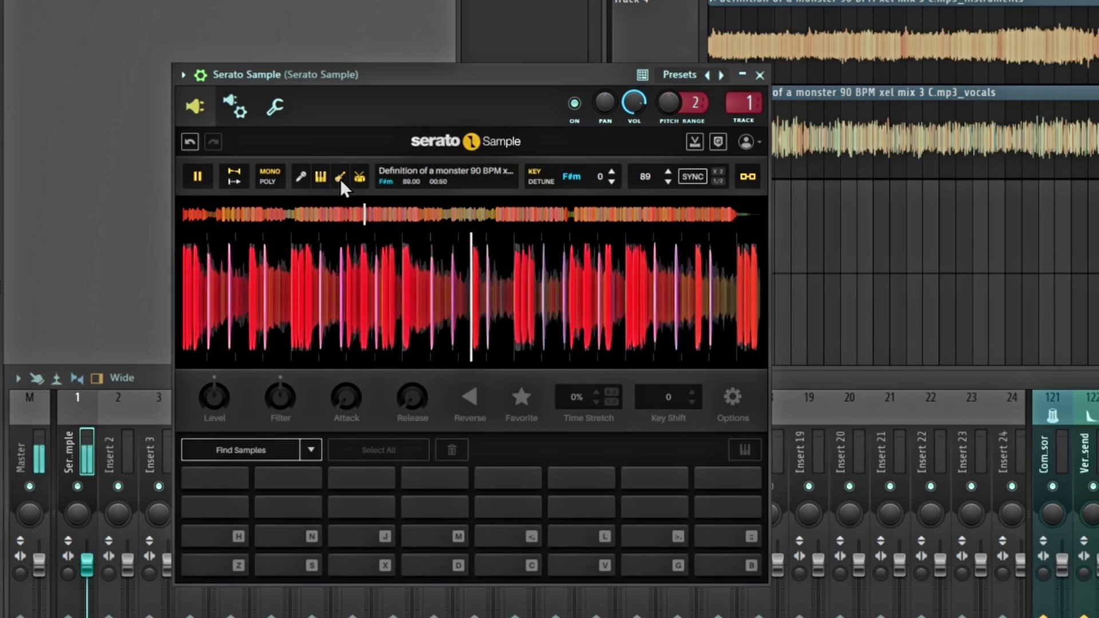
left_click(357, 178)
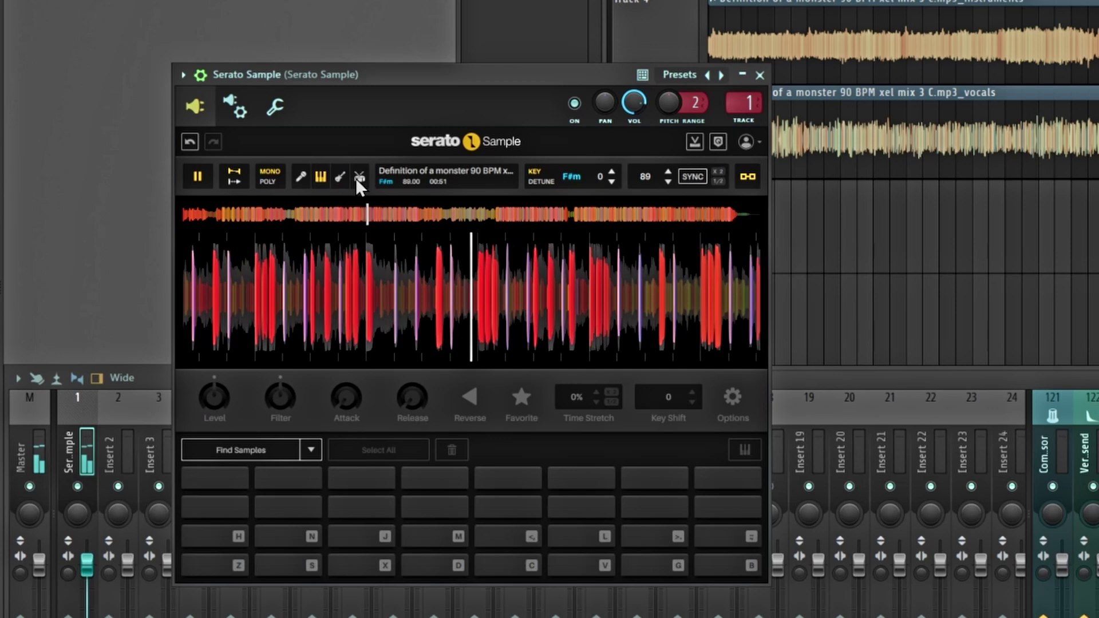
- Isolate the vocals stem during playback, then bring the bass and drums stems in with it
left_click(298, 174)
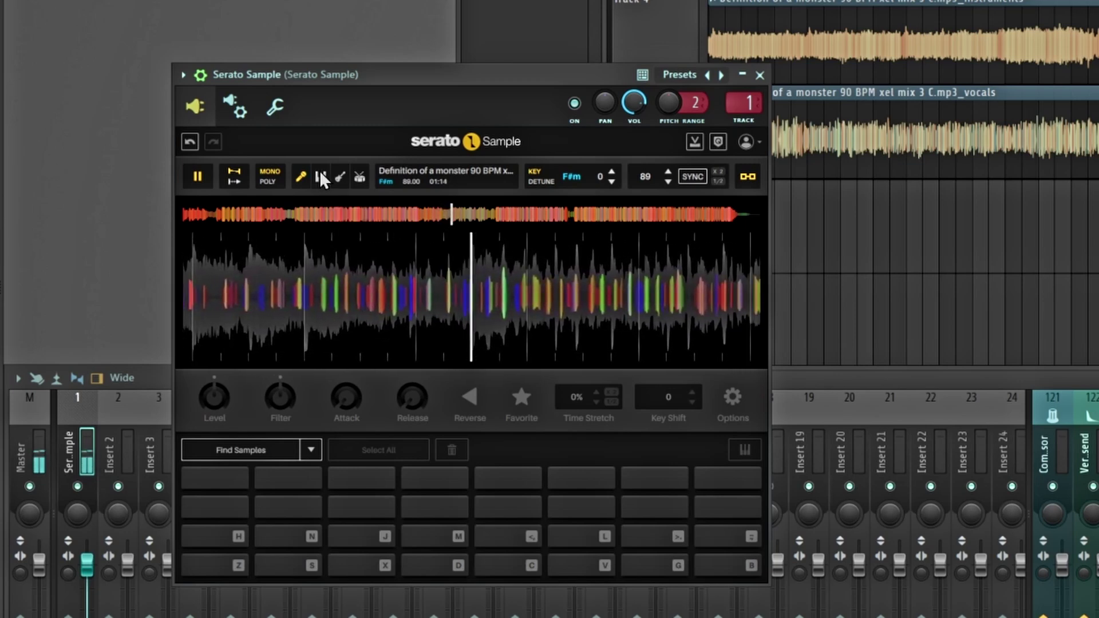
left_click(340, 176)
left_click(359, 177)
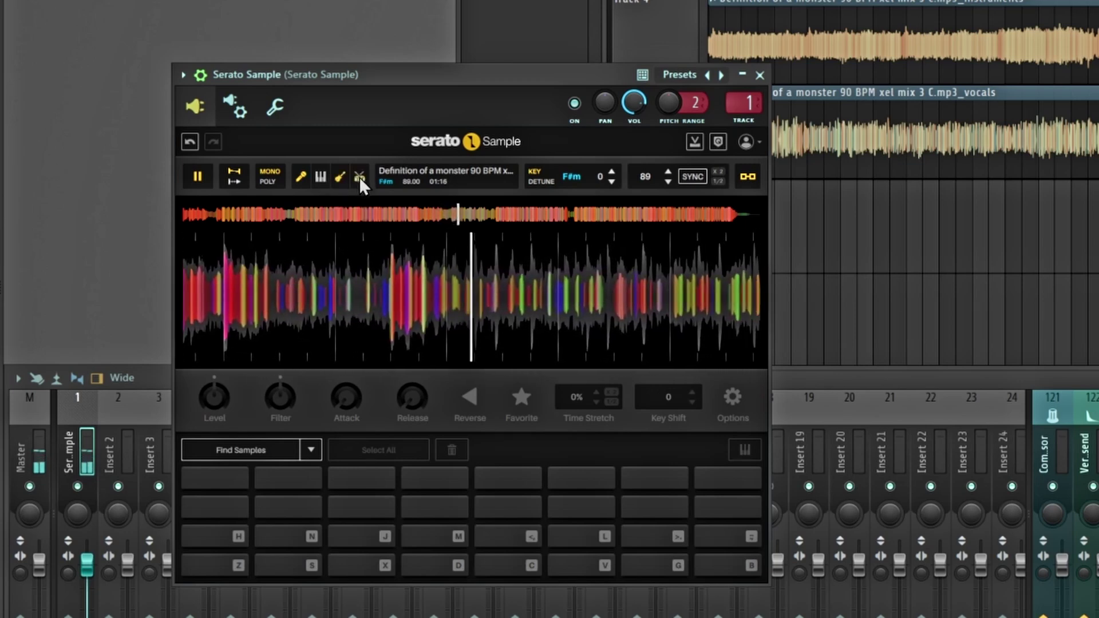